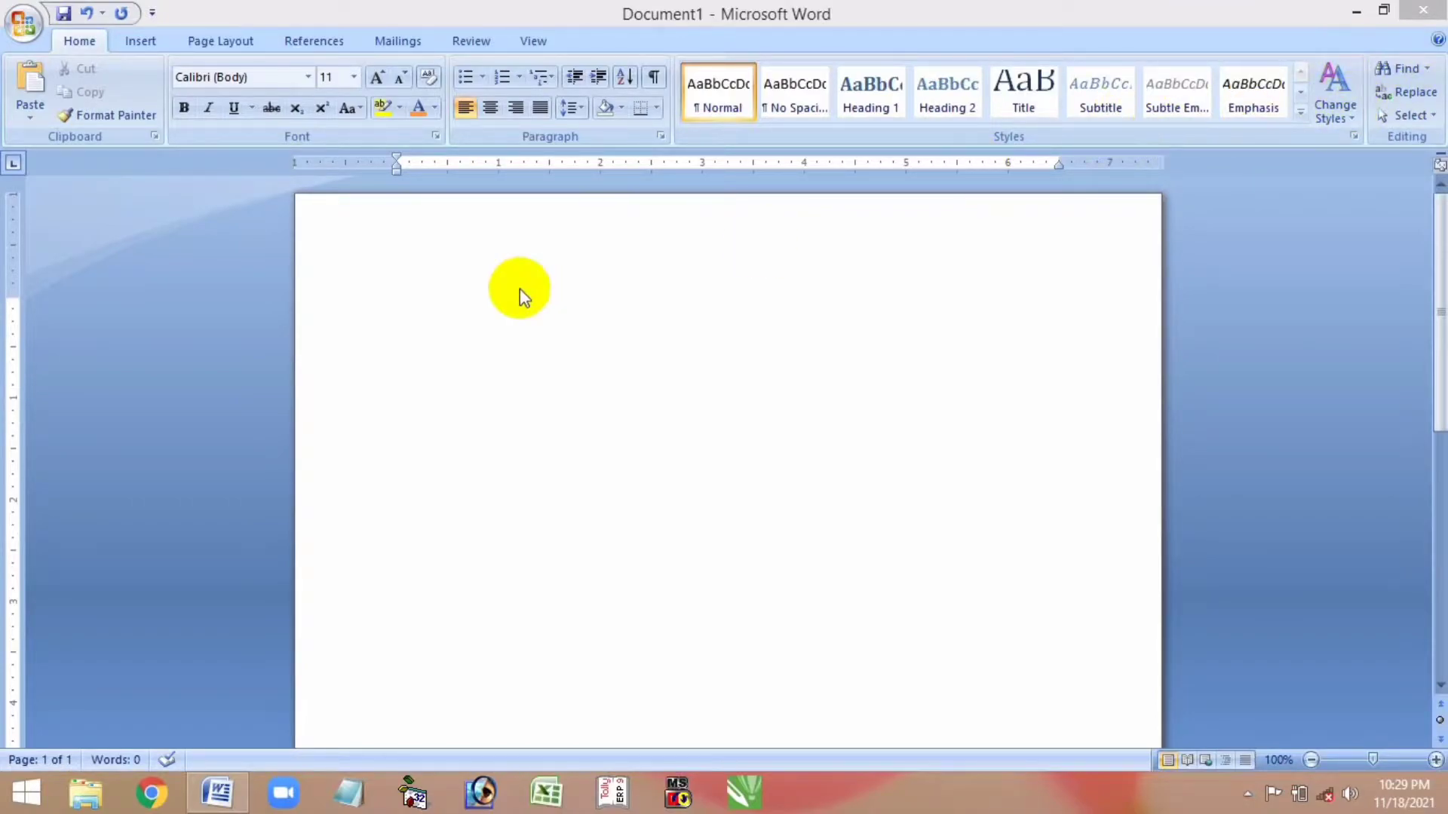
- Fill the empty document with sample paragraphs using =rand()
left_click(395, 300)
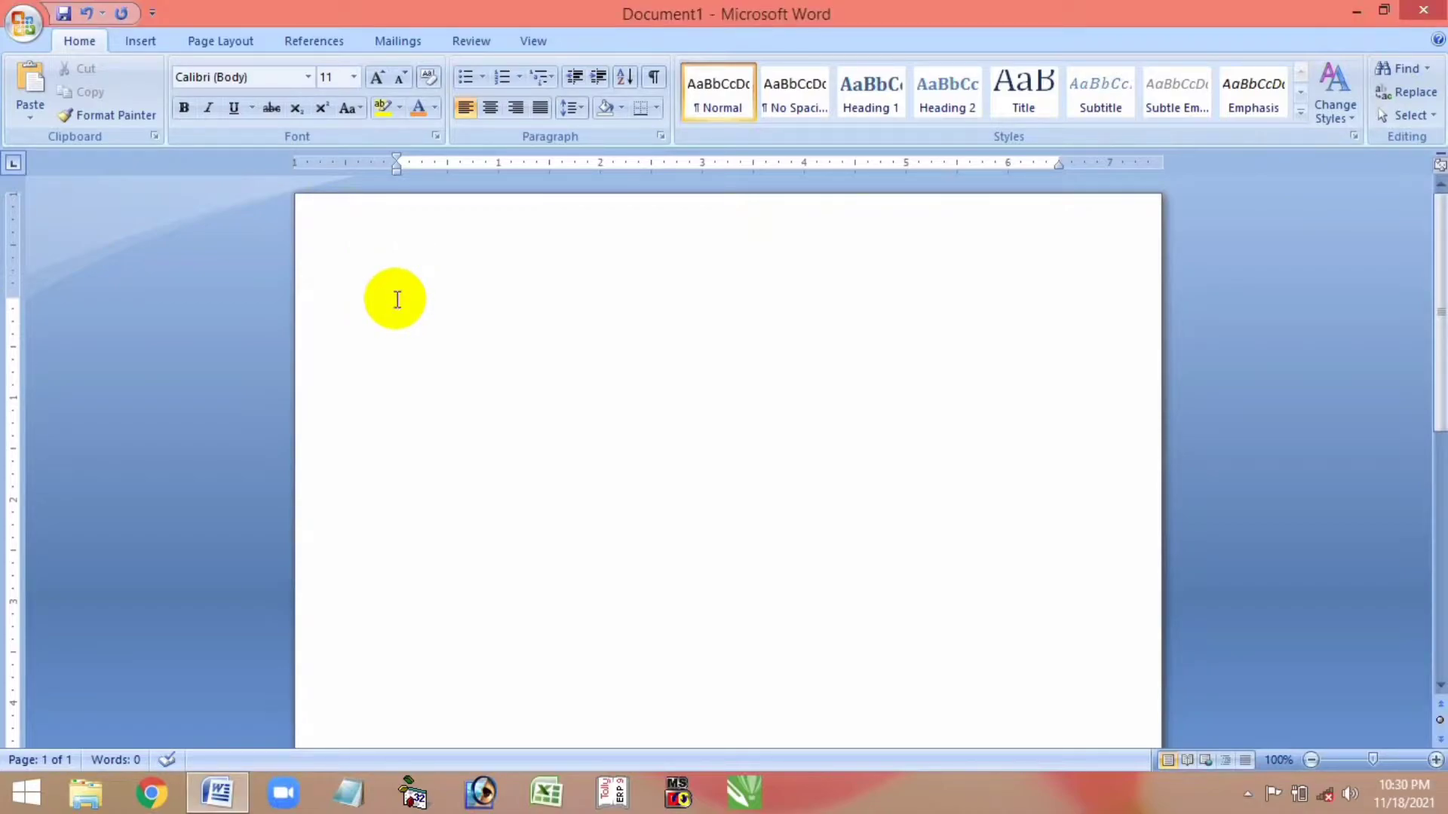
type("=r")
type("and(")
type(")")
key("Return")
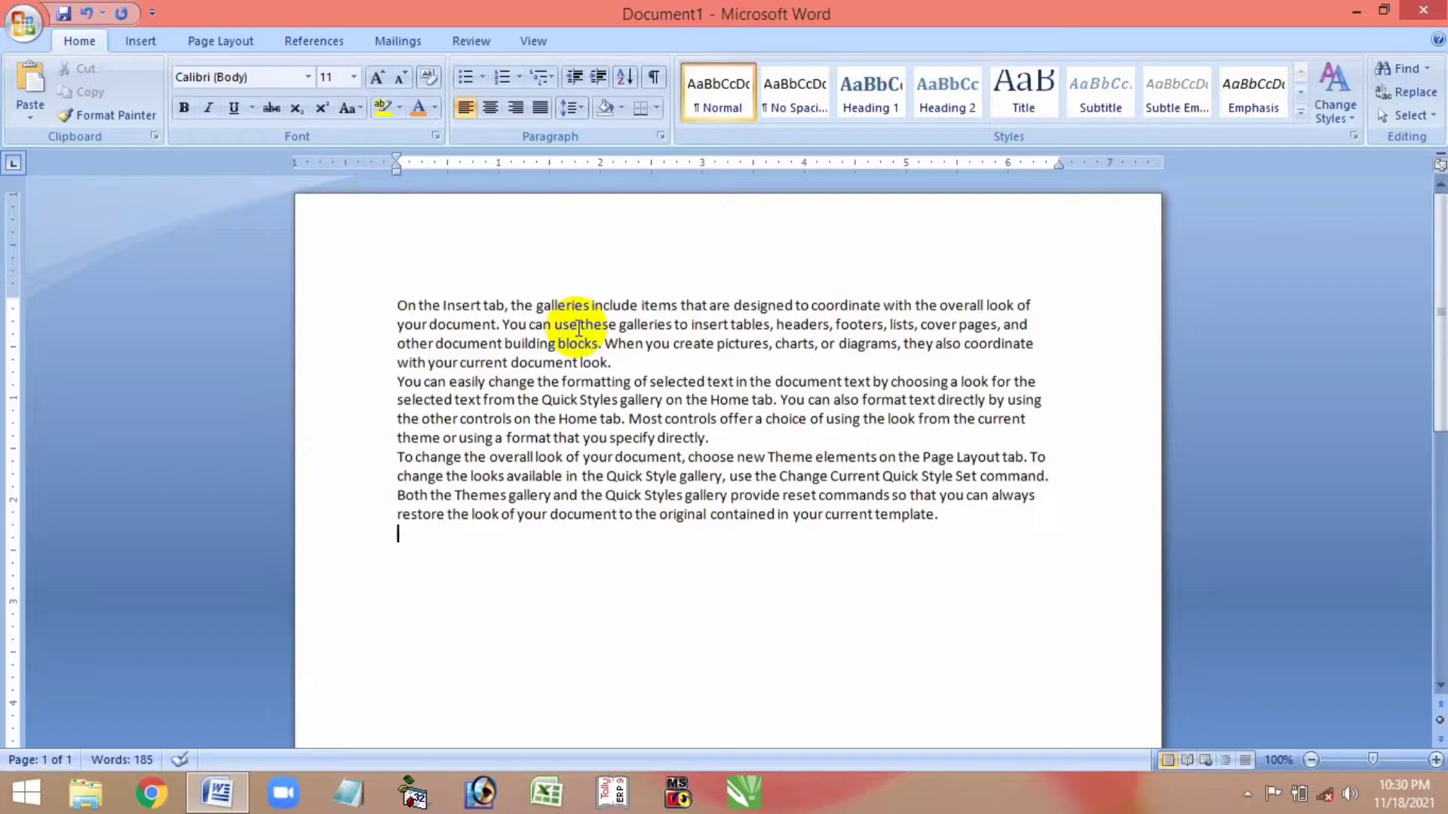
- Add a 'd' after the word use, then remove it so the text is unchanged
left_click(578, 325)
type("d")
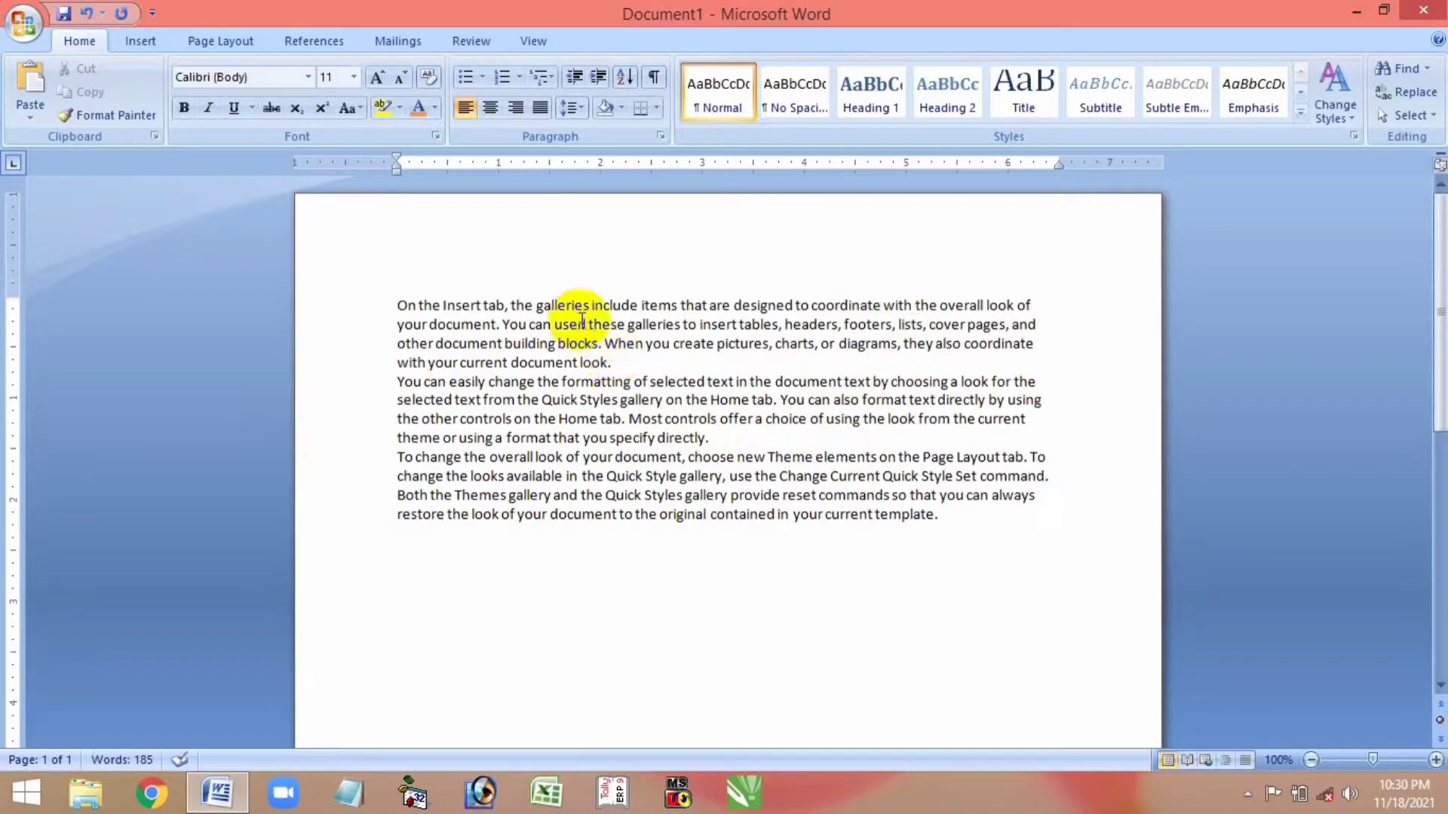
key("BackSpace")
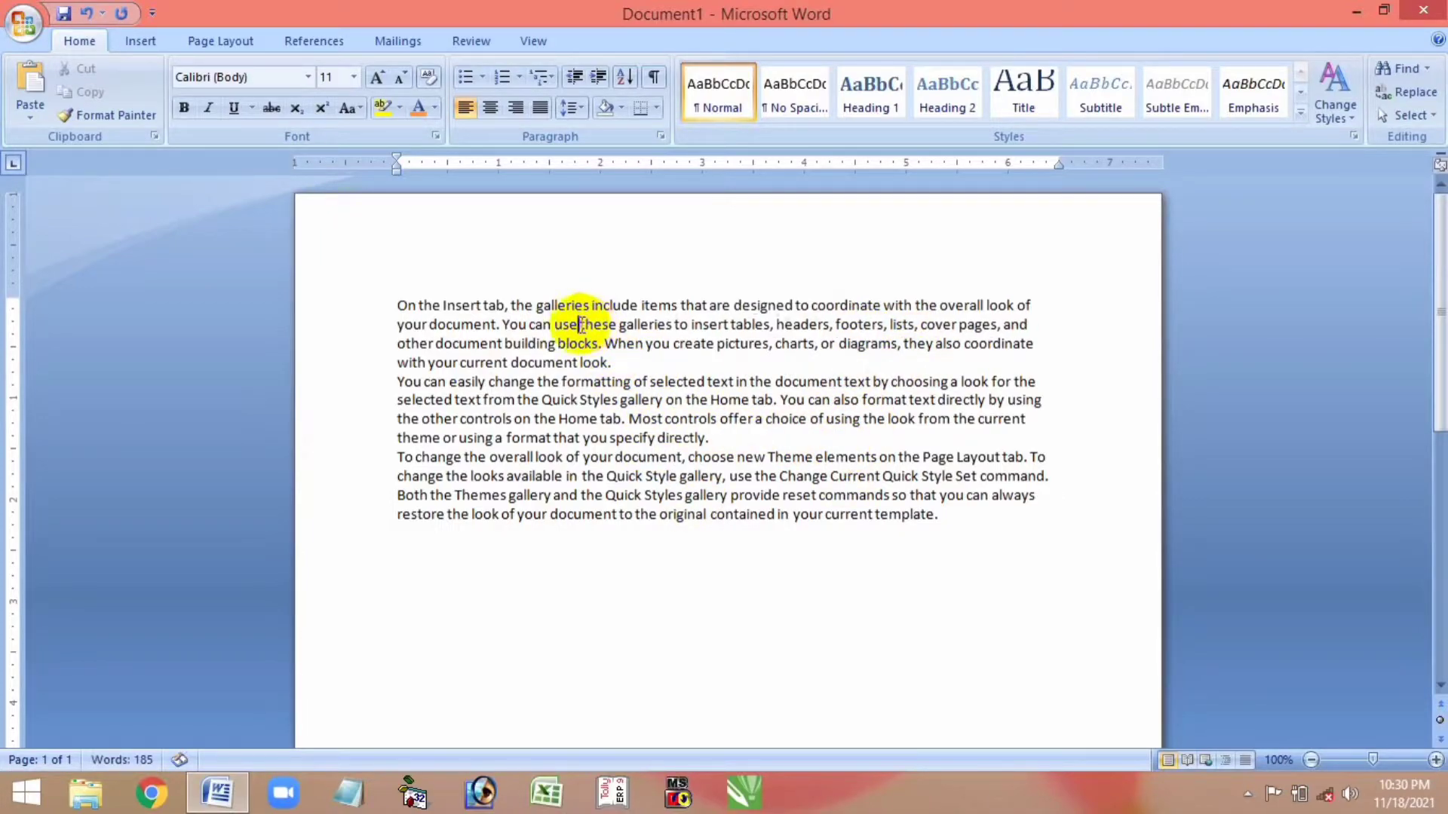
- Search the Main Document for 'use', selecting both matches, and move the dialog aside
left_click(1412, 67)
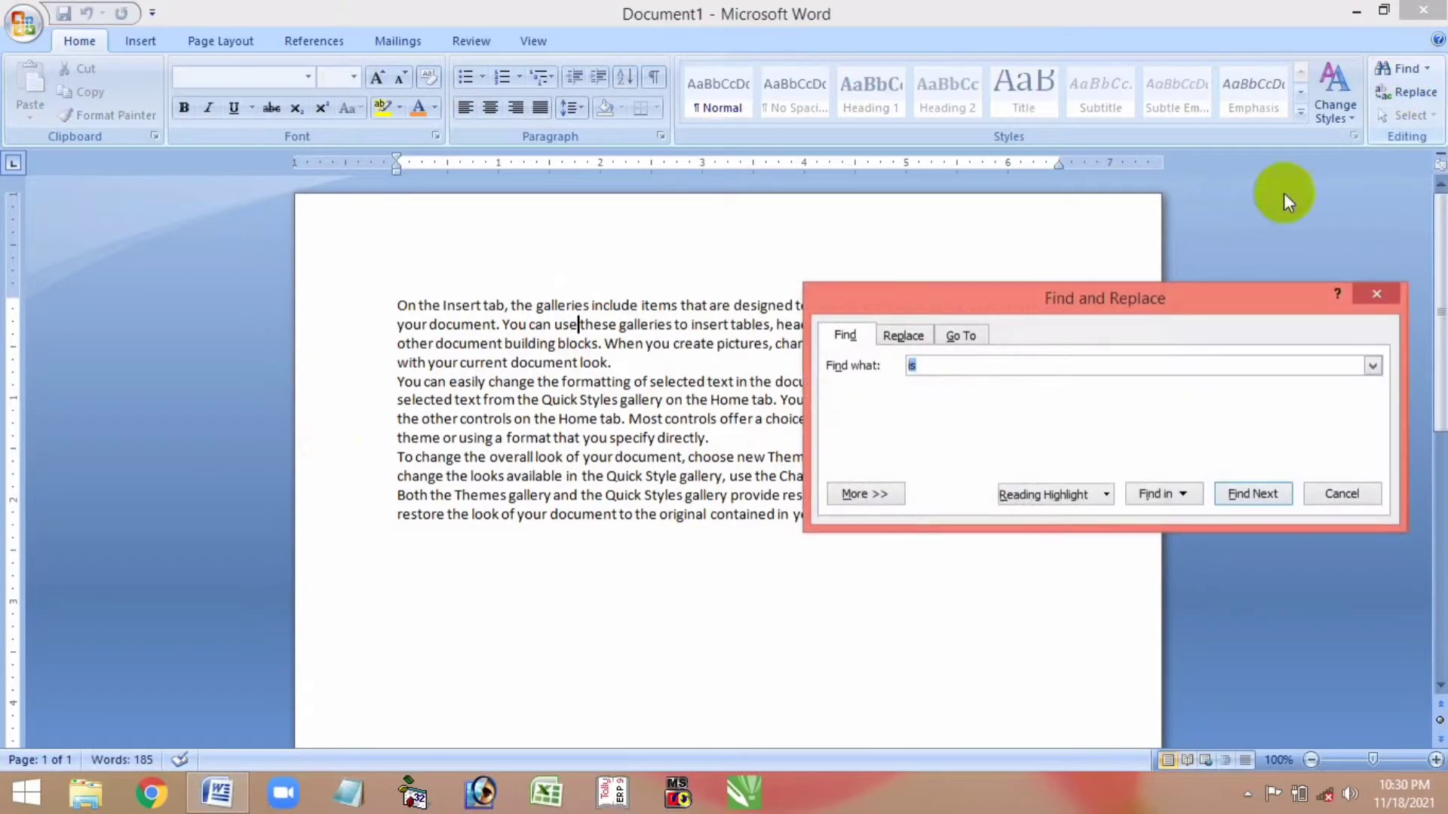
type("is")
key("BackSpace")
key("BackSpace")
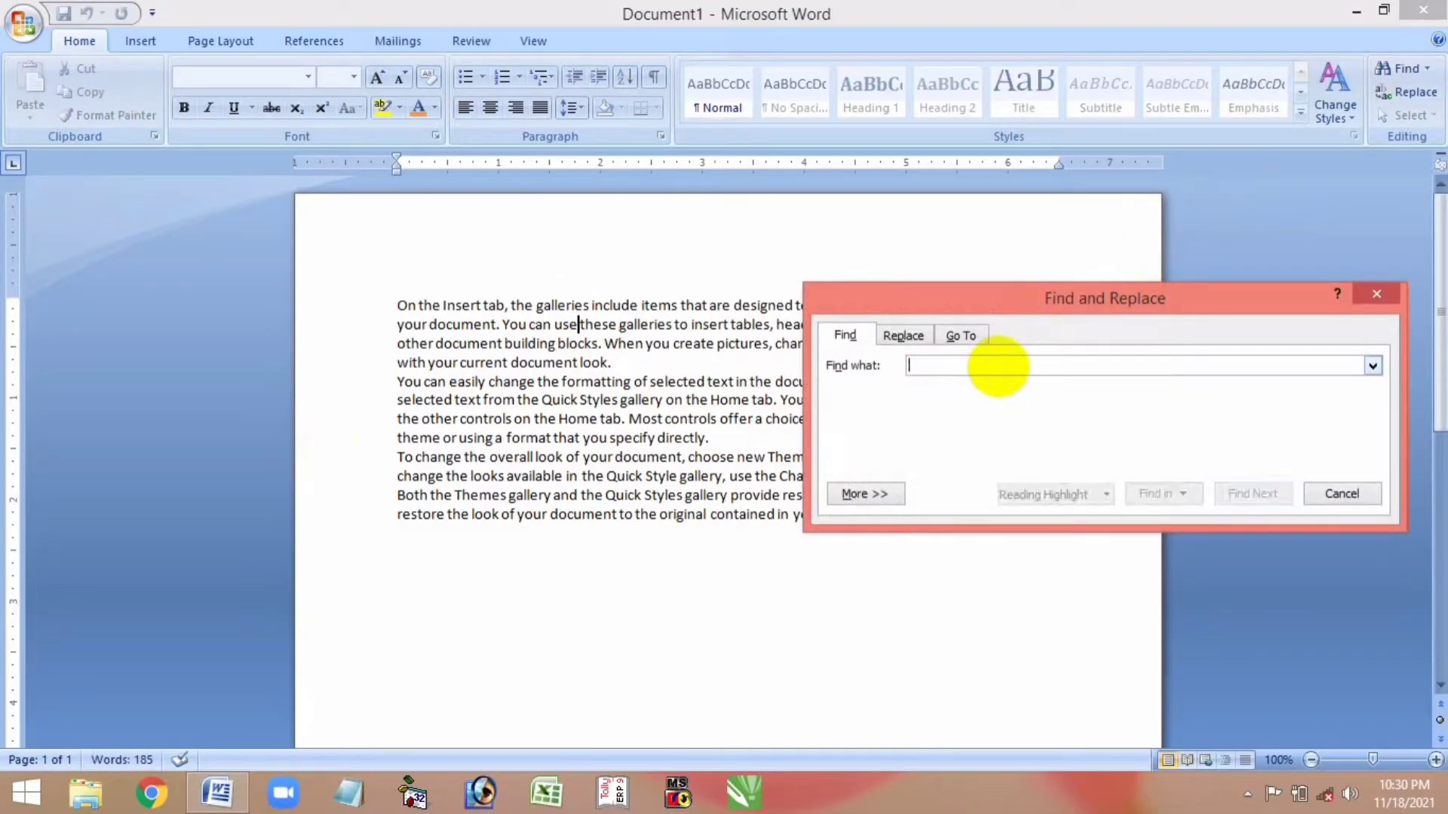
type("use")
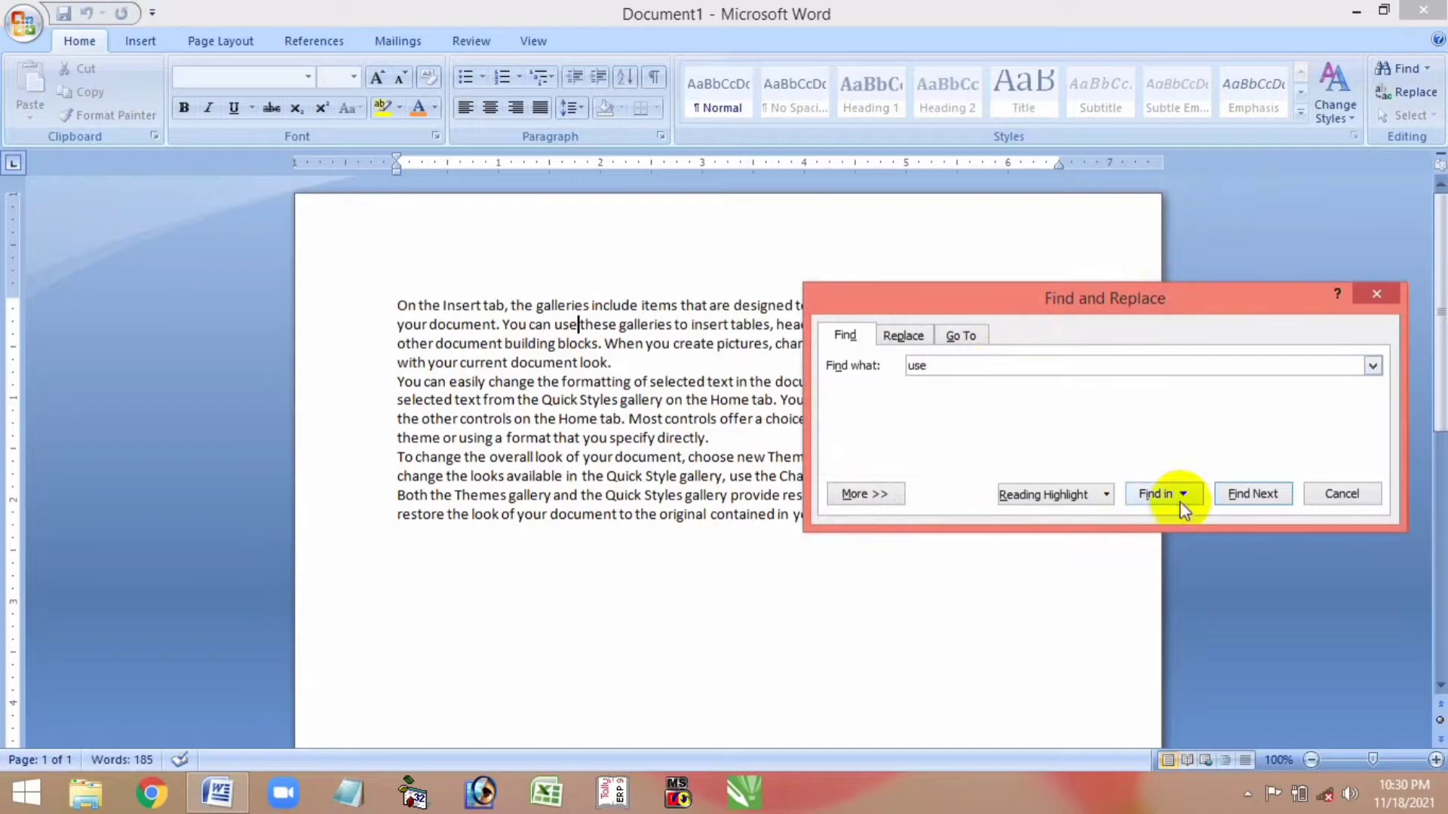
left_click(1170, 497)
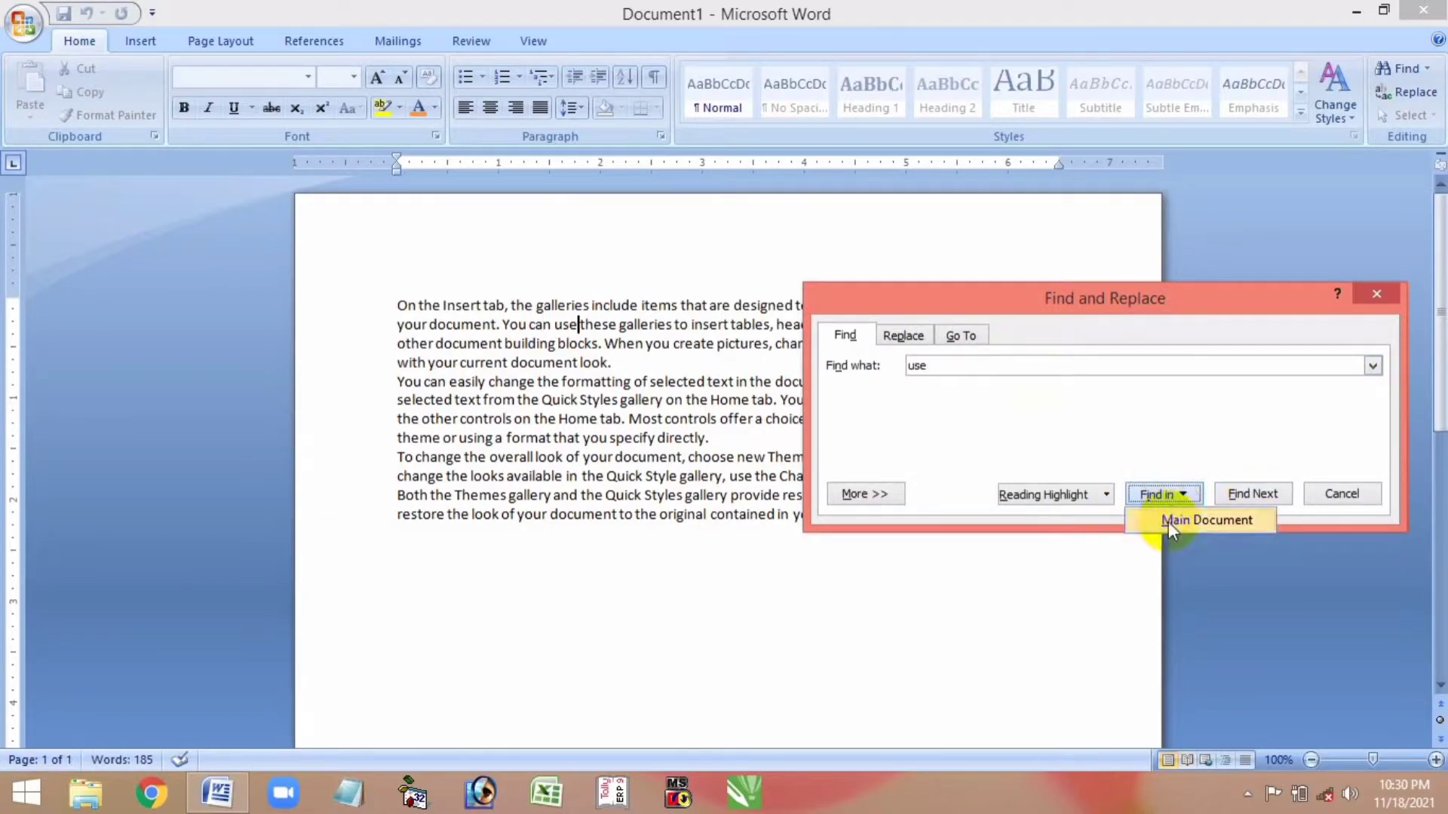
left_click(1168, 520)
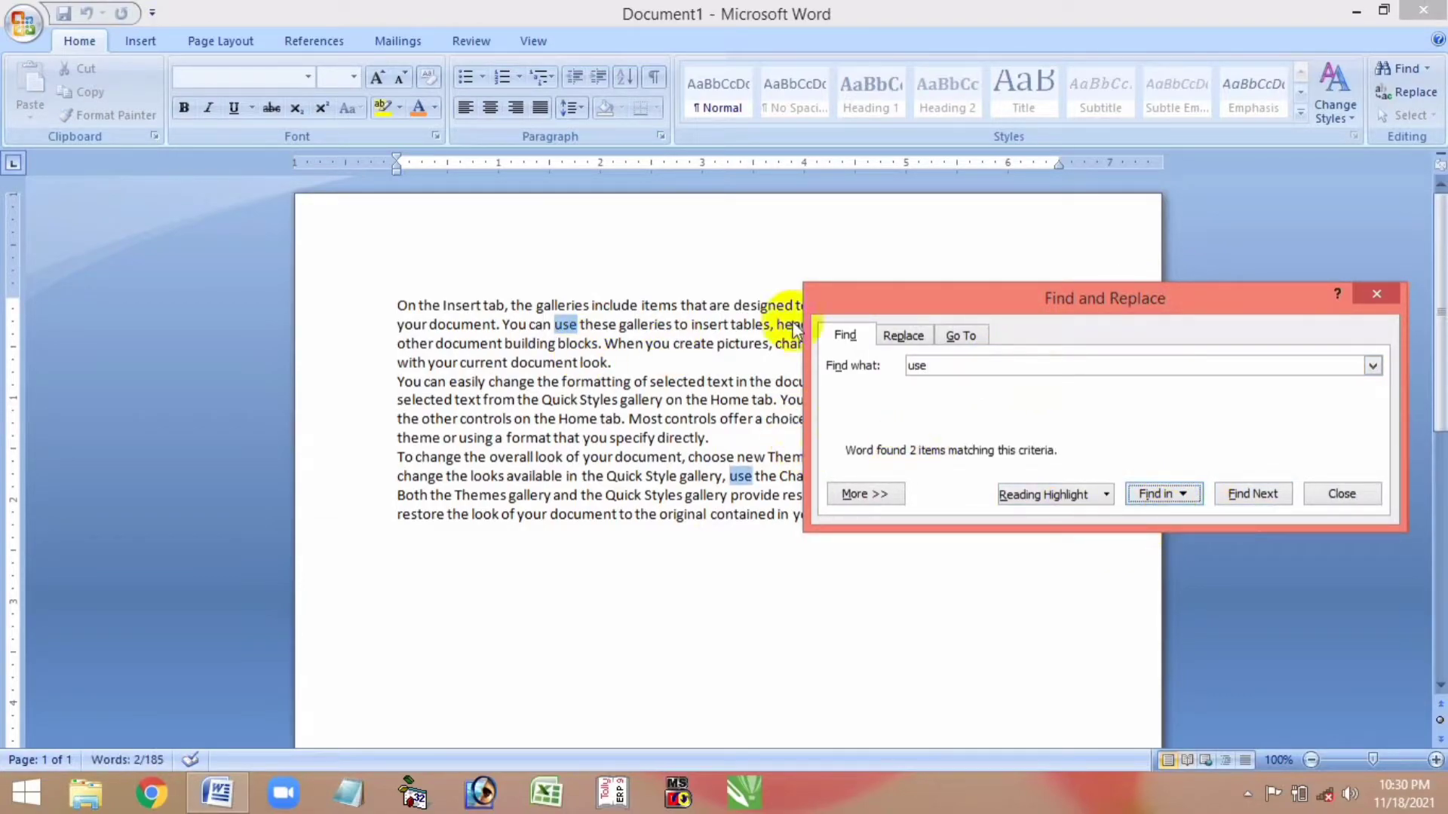
mouse_move(1141, 300)
left_mouse_down()
mouse_move(1132, 323)
mouse_move(1101, 309)
mouse_move(1159, 118)
left_mouse_up()
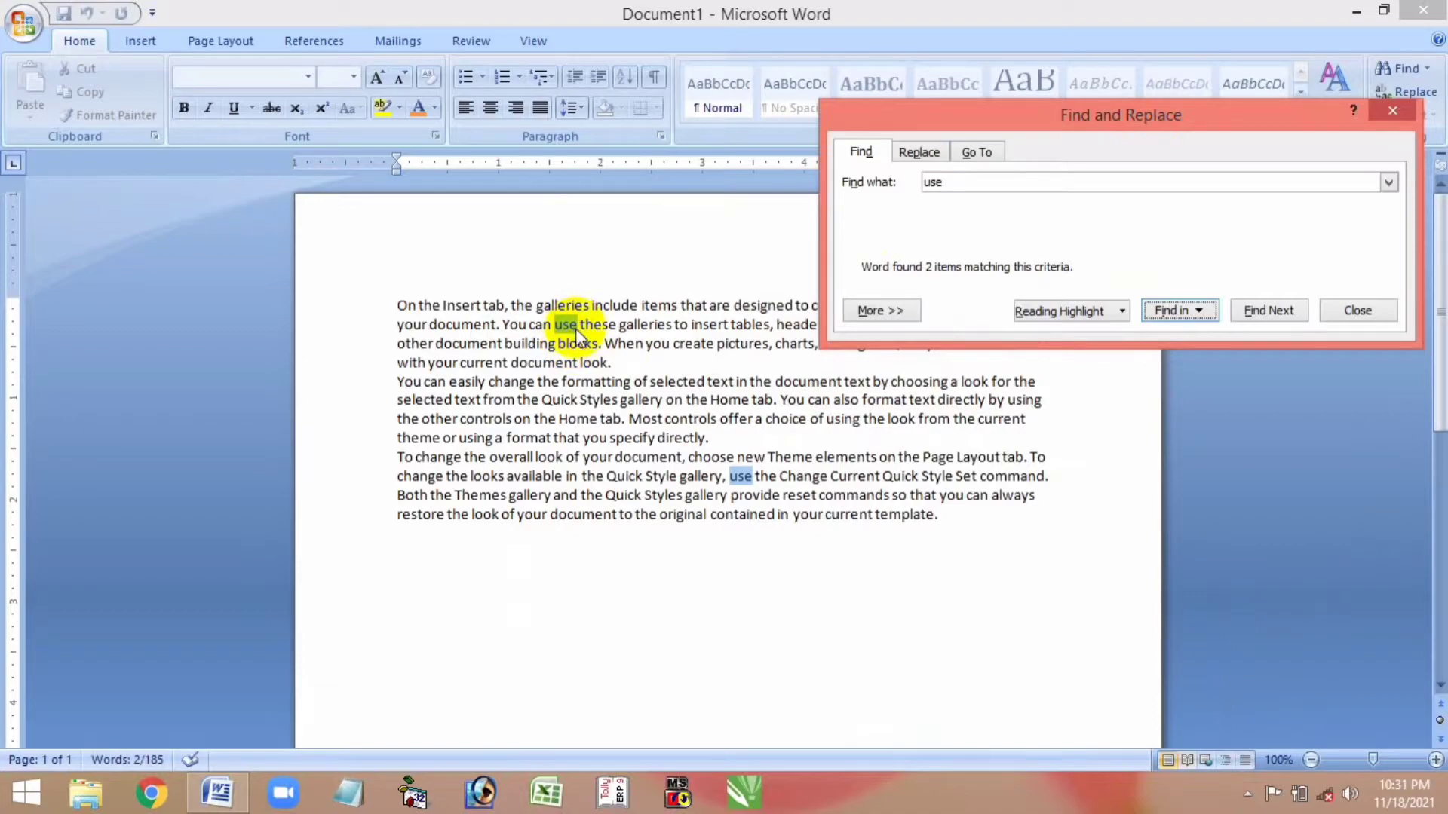
- Replace all 'use' with 'used', dismiss the summary, and close Find and Replace
left_click(920, 153)
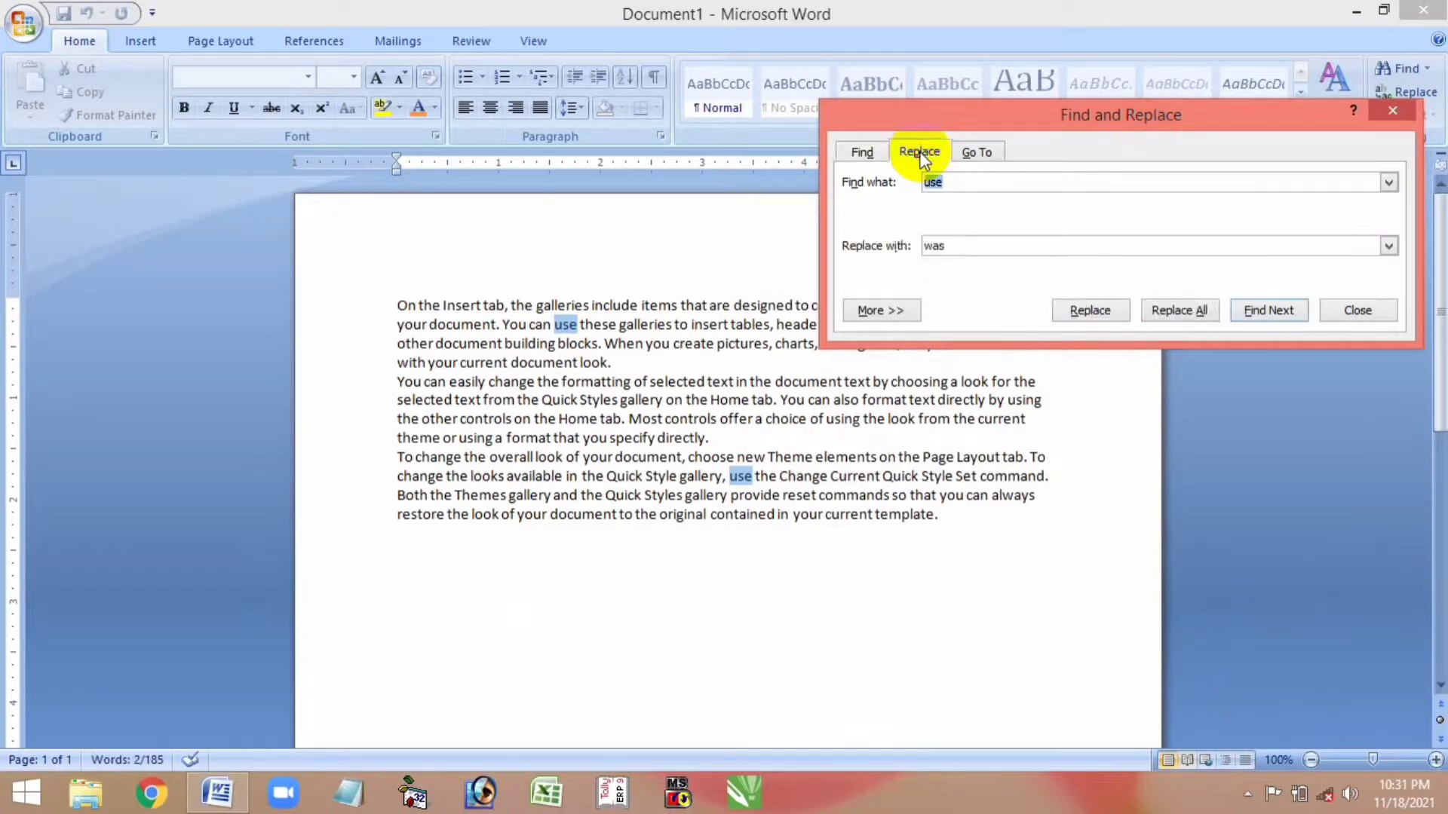
double_click(950, 245)
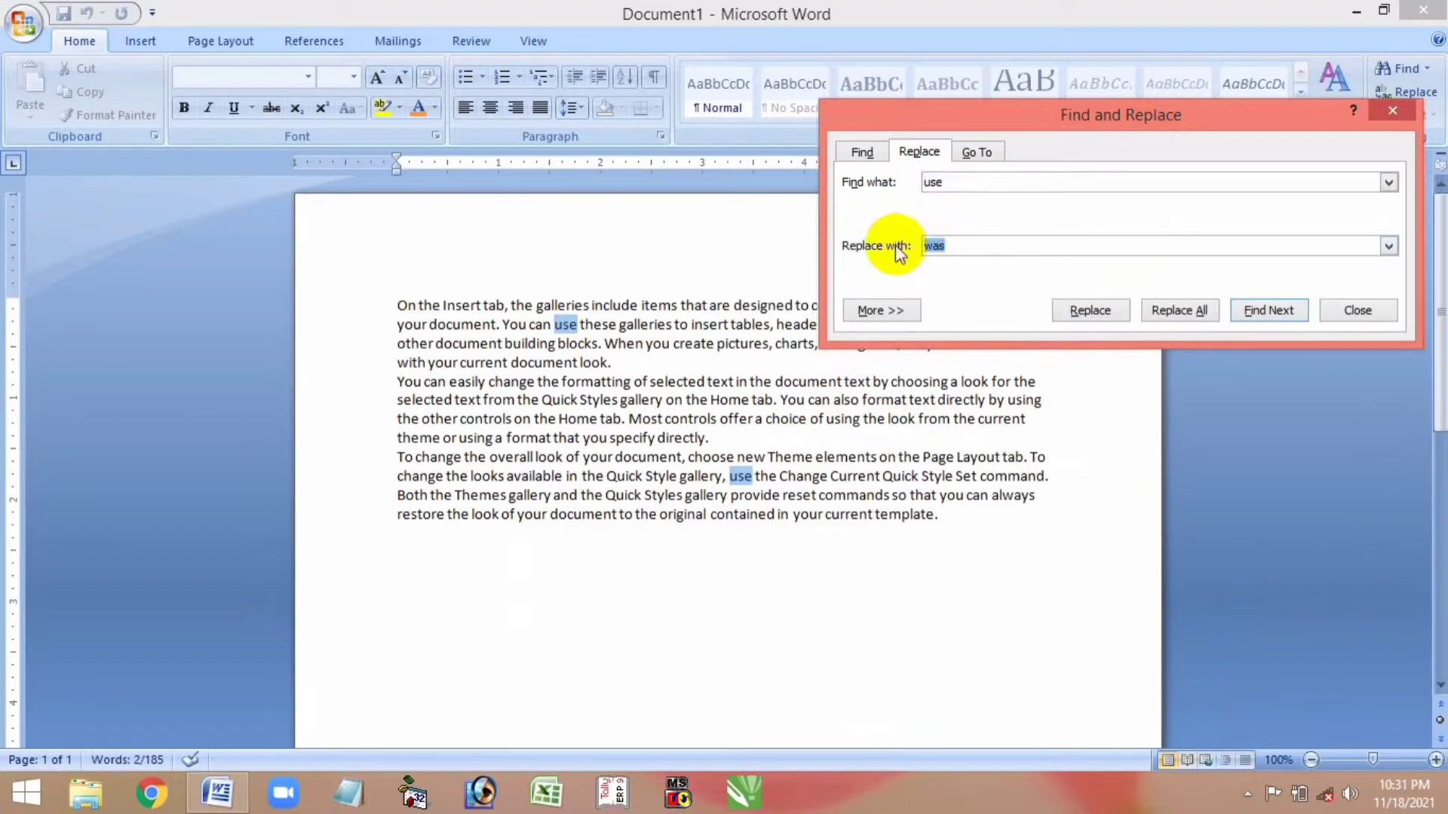
key("BackSpace")
type("used")
left_click(1179, 310)
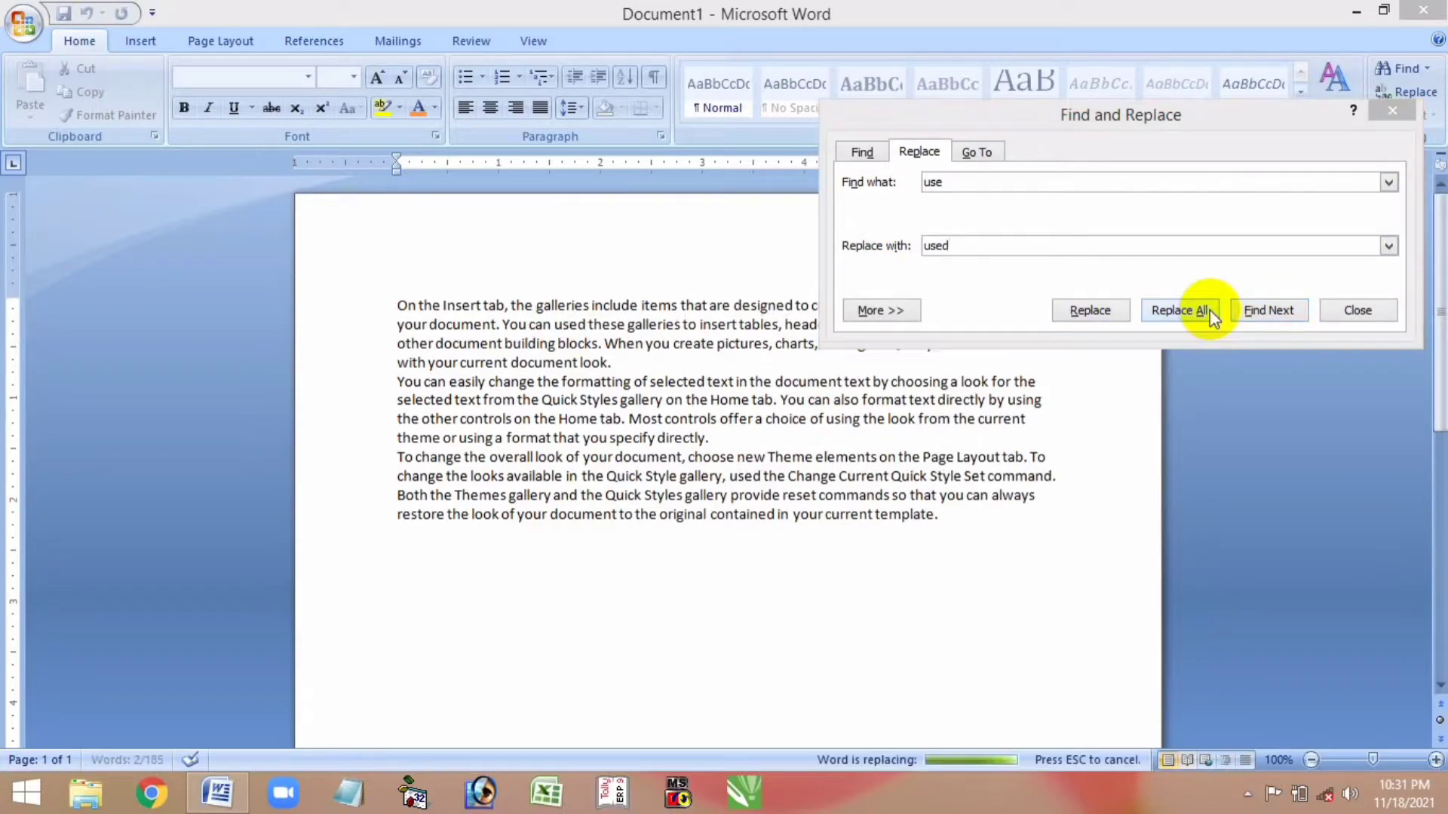
left_click(725, 448)
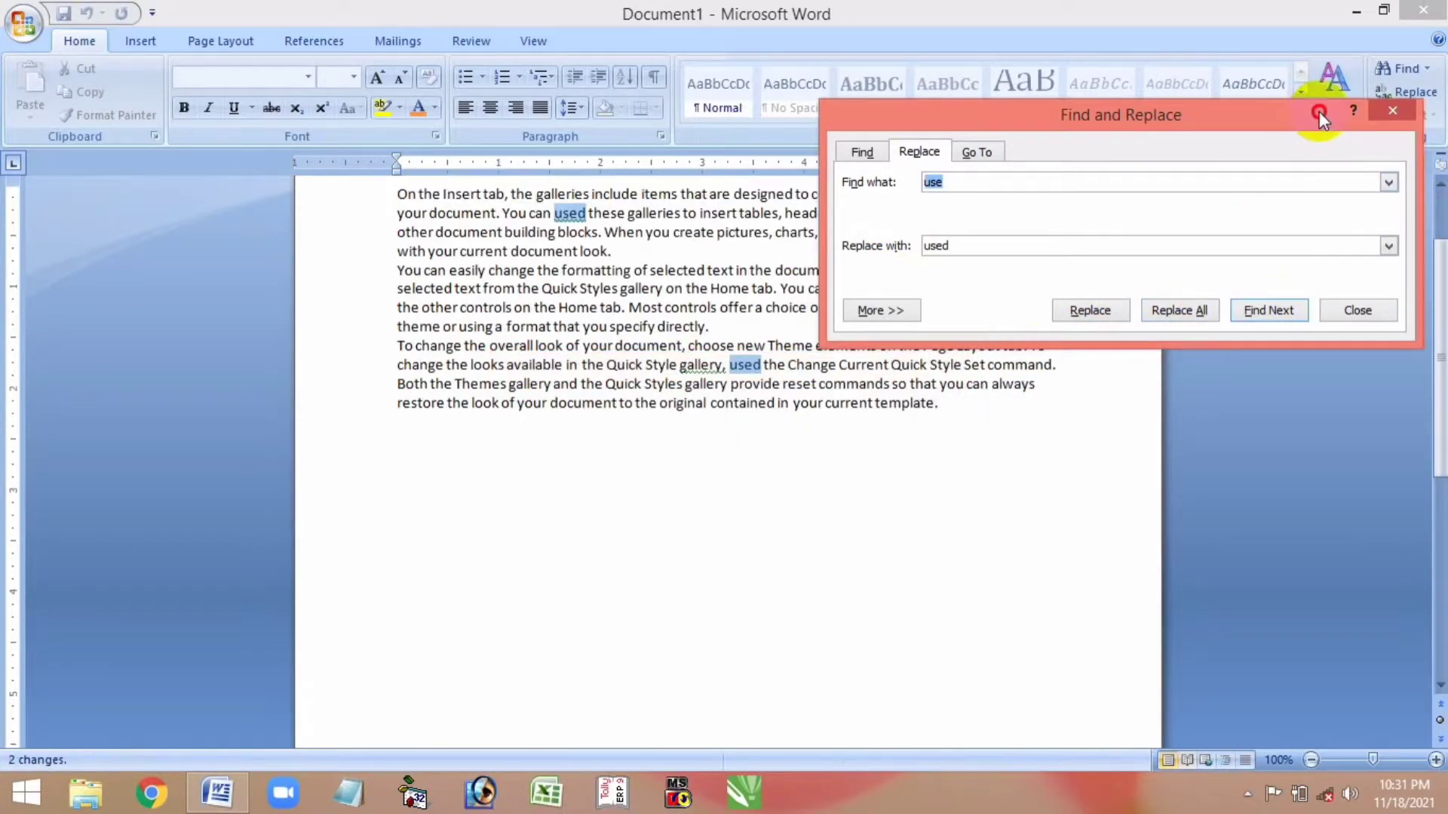
left_click_drag(1319, 111, 926, 613)
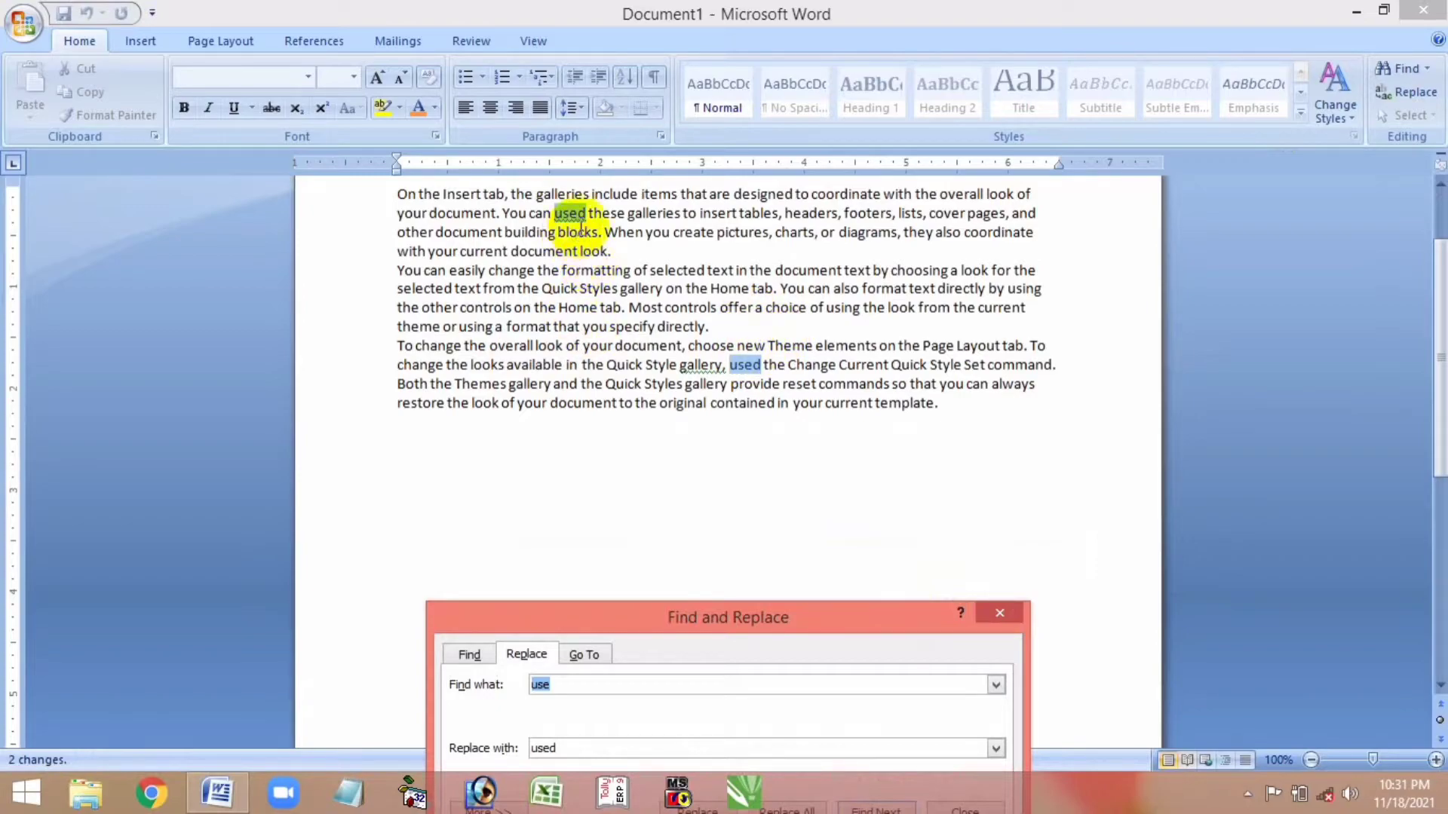
left_click_drag(812, 613, 869, 512)
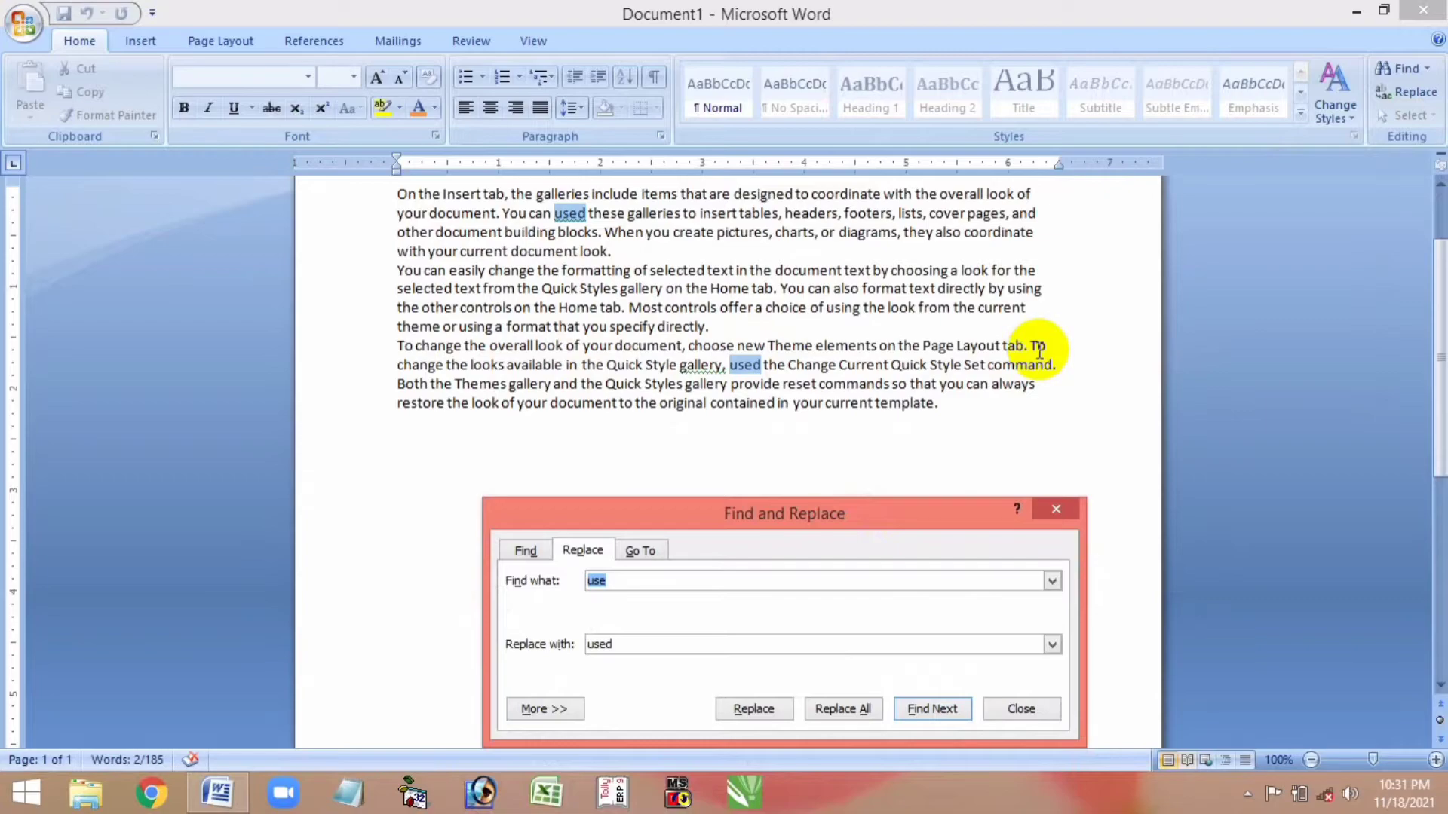
left_click(1055, 510)
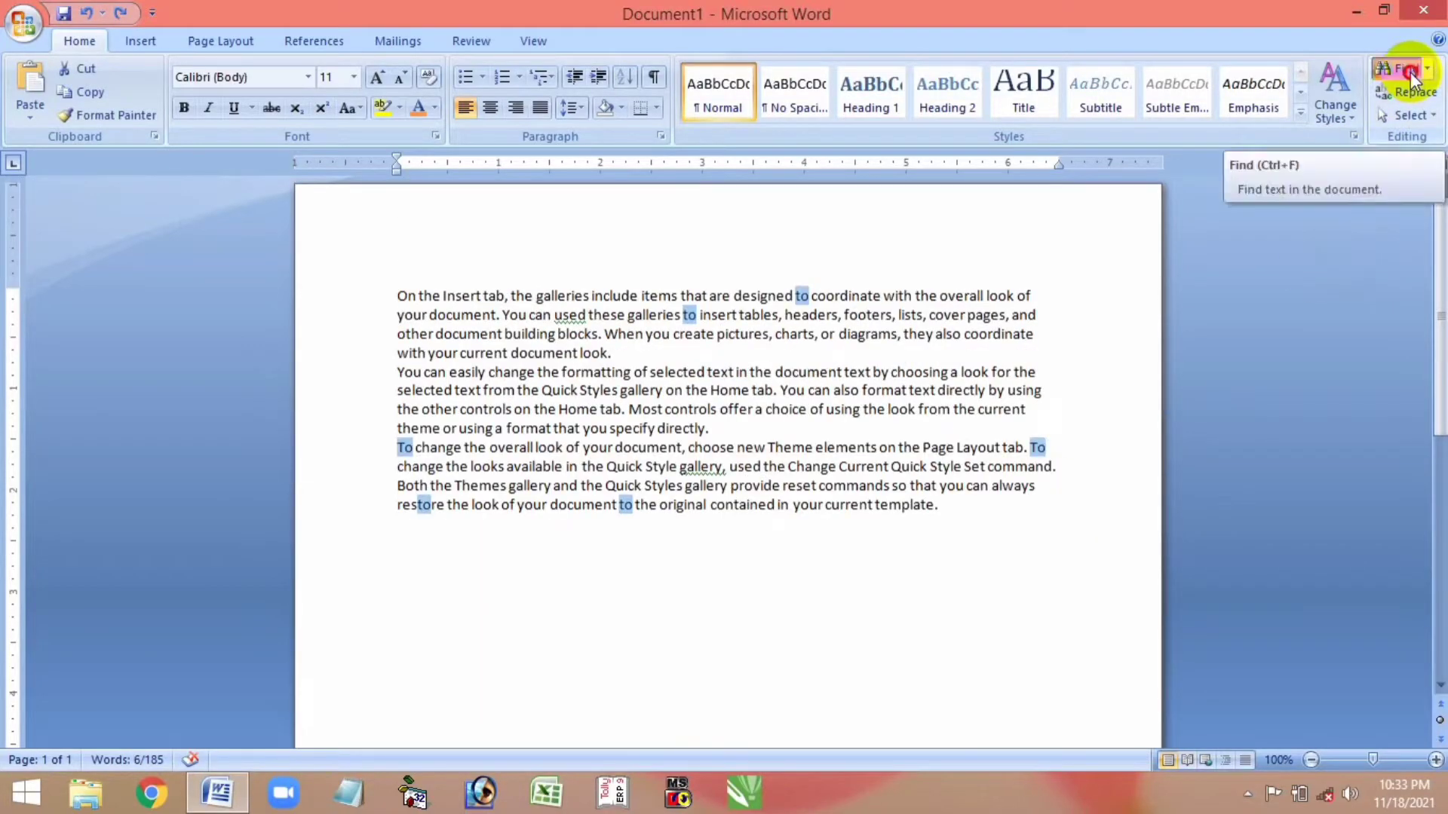
- Find all 5 whole-word 'to' matches in the Main Document and move the dialog off the text
left_click(1410, 71)
mouse_move(1198, 309)
left_mouse_down()
mouse_move(1151, 225)
mouse_move(1226, 80)
mouse_move(1184, 86)
left_mouse_up()
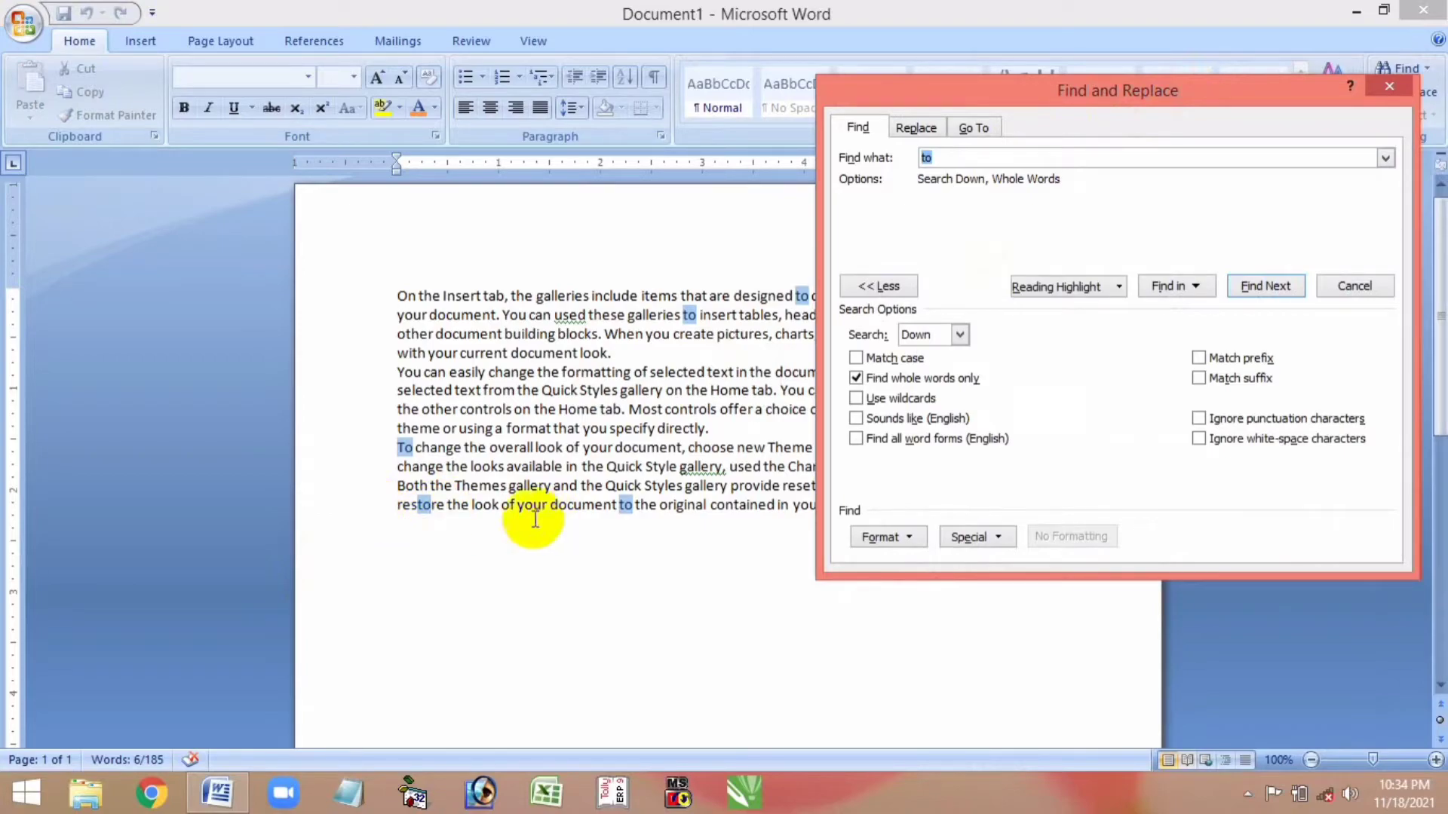
left_click(855, 379)
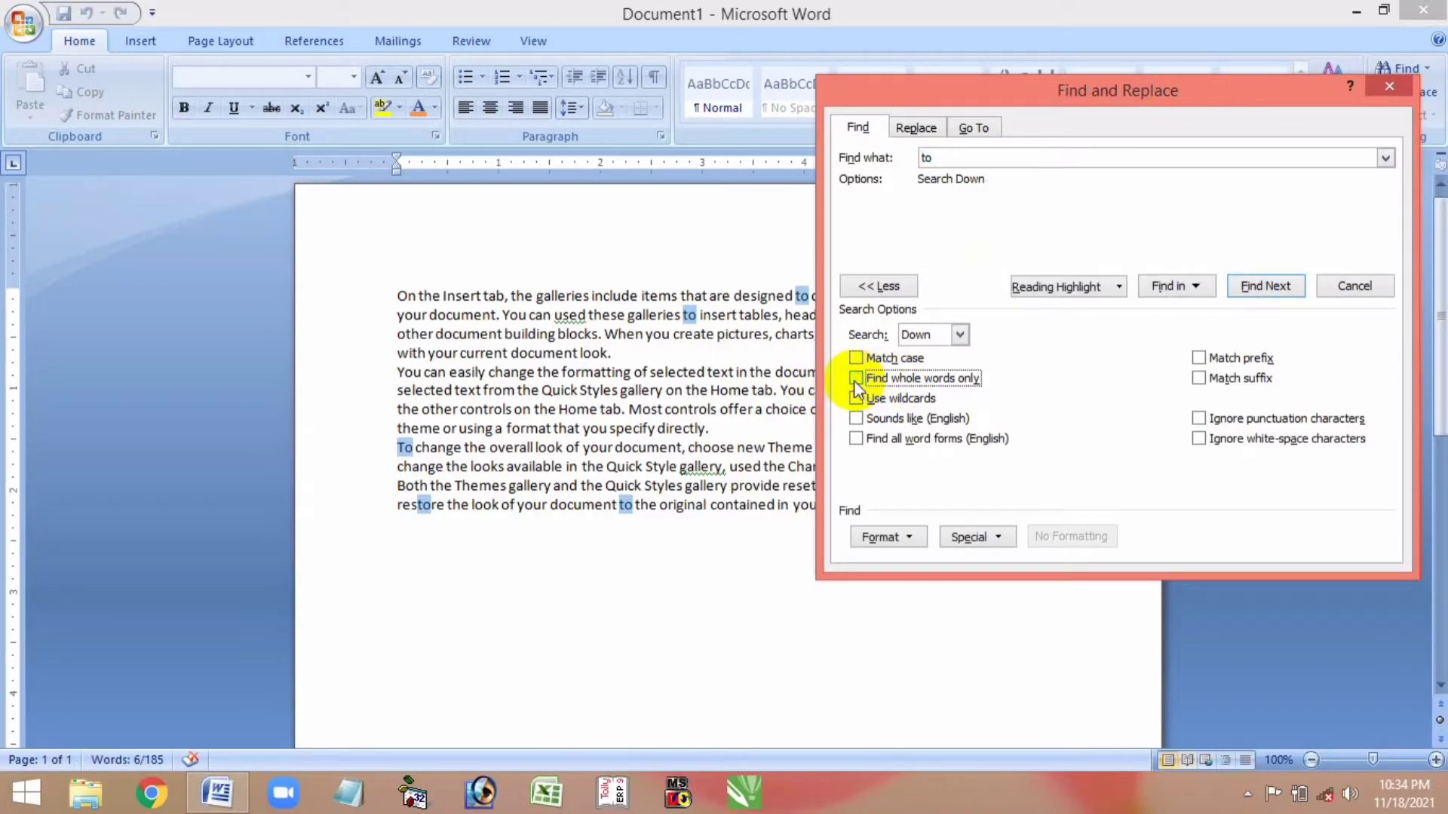
left_click(855, 379)
left_click(1175, 285)
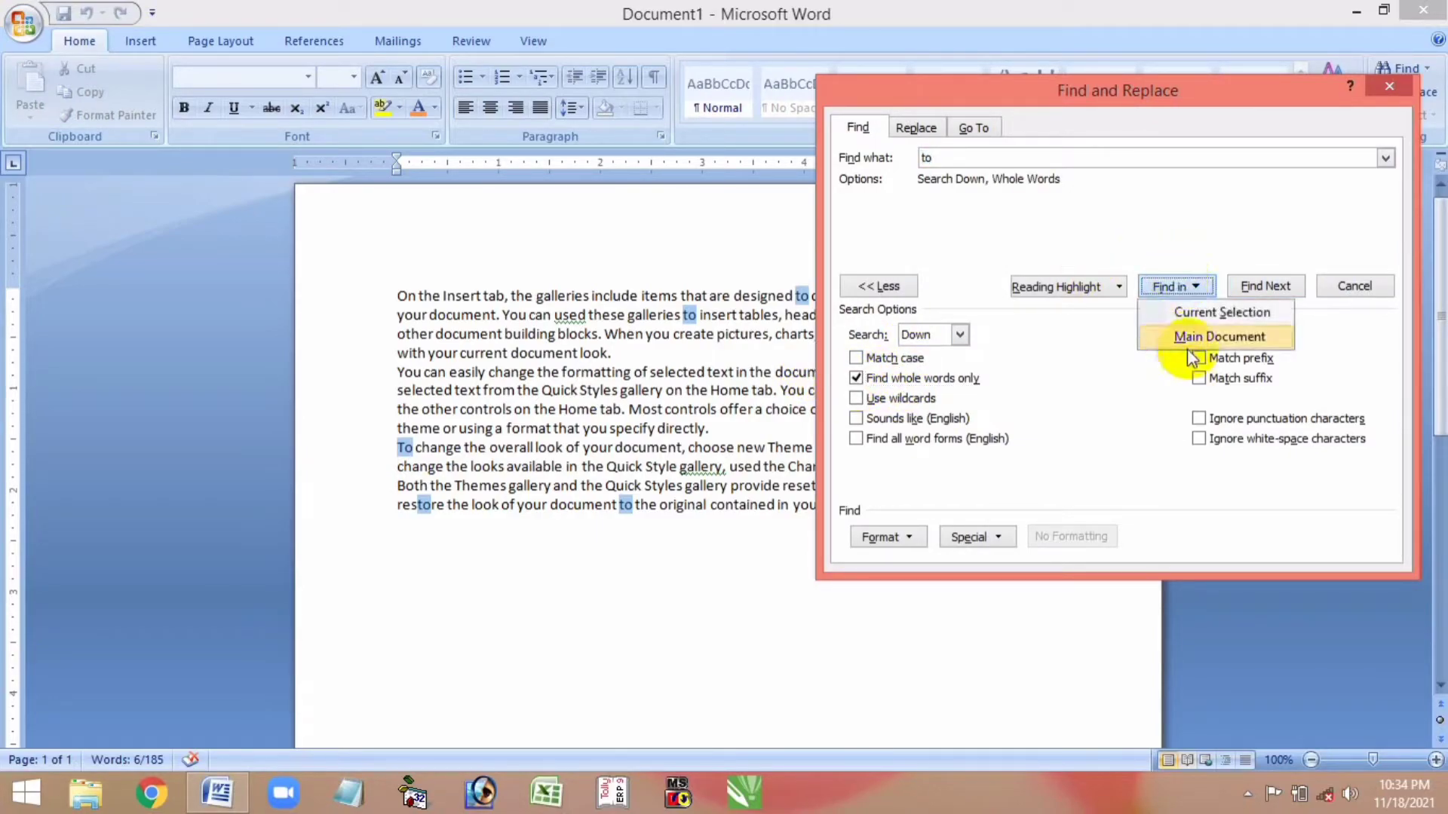
left_click(1187, 336)
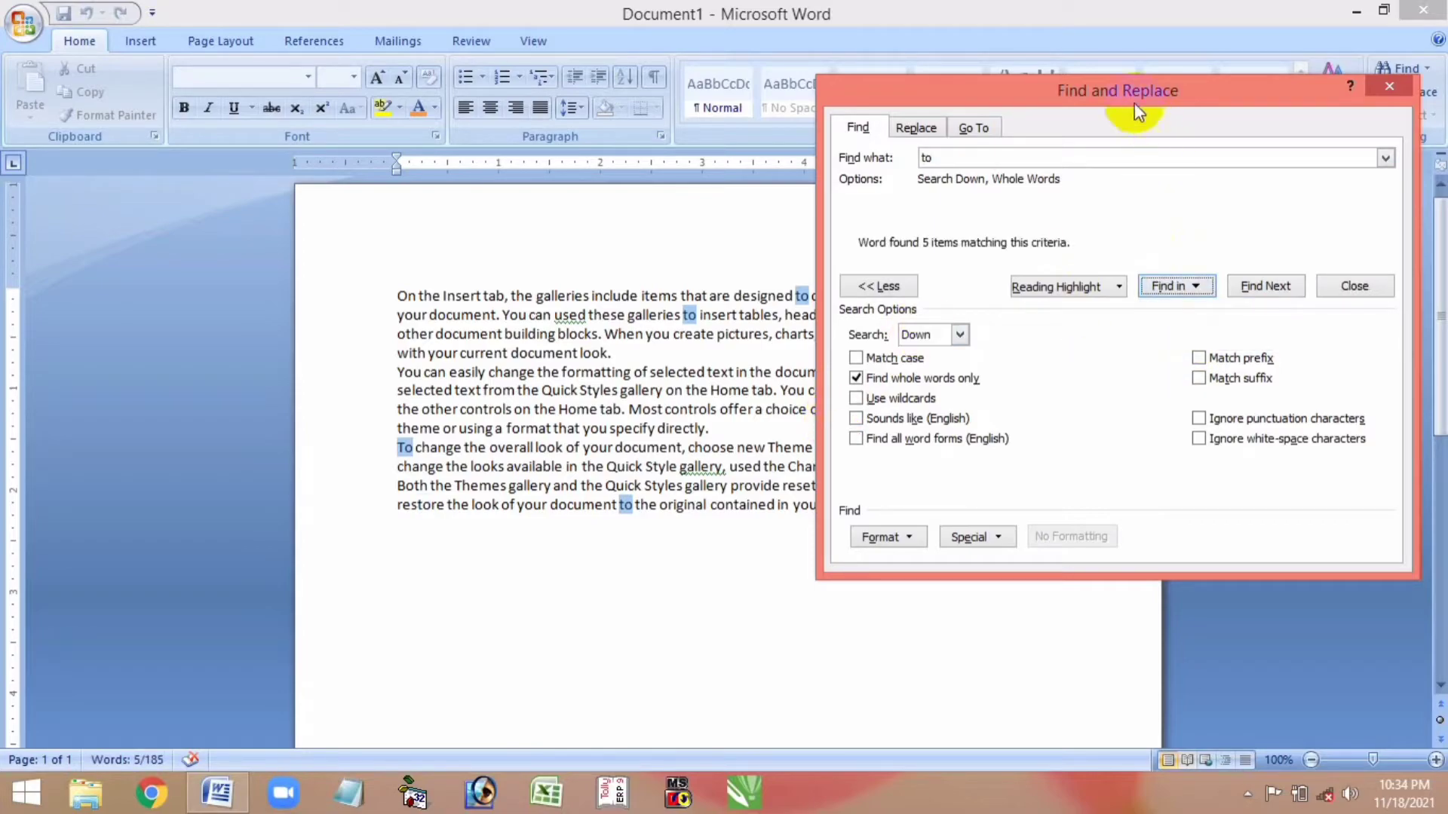
mouse_move(1134, 102)
left_mouse_down()
mouse_move(1011, 562)
mouse_move(955, 541)
left_mouse_up()
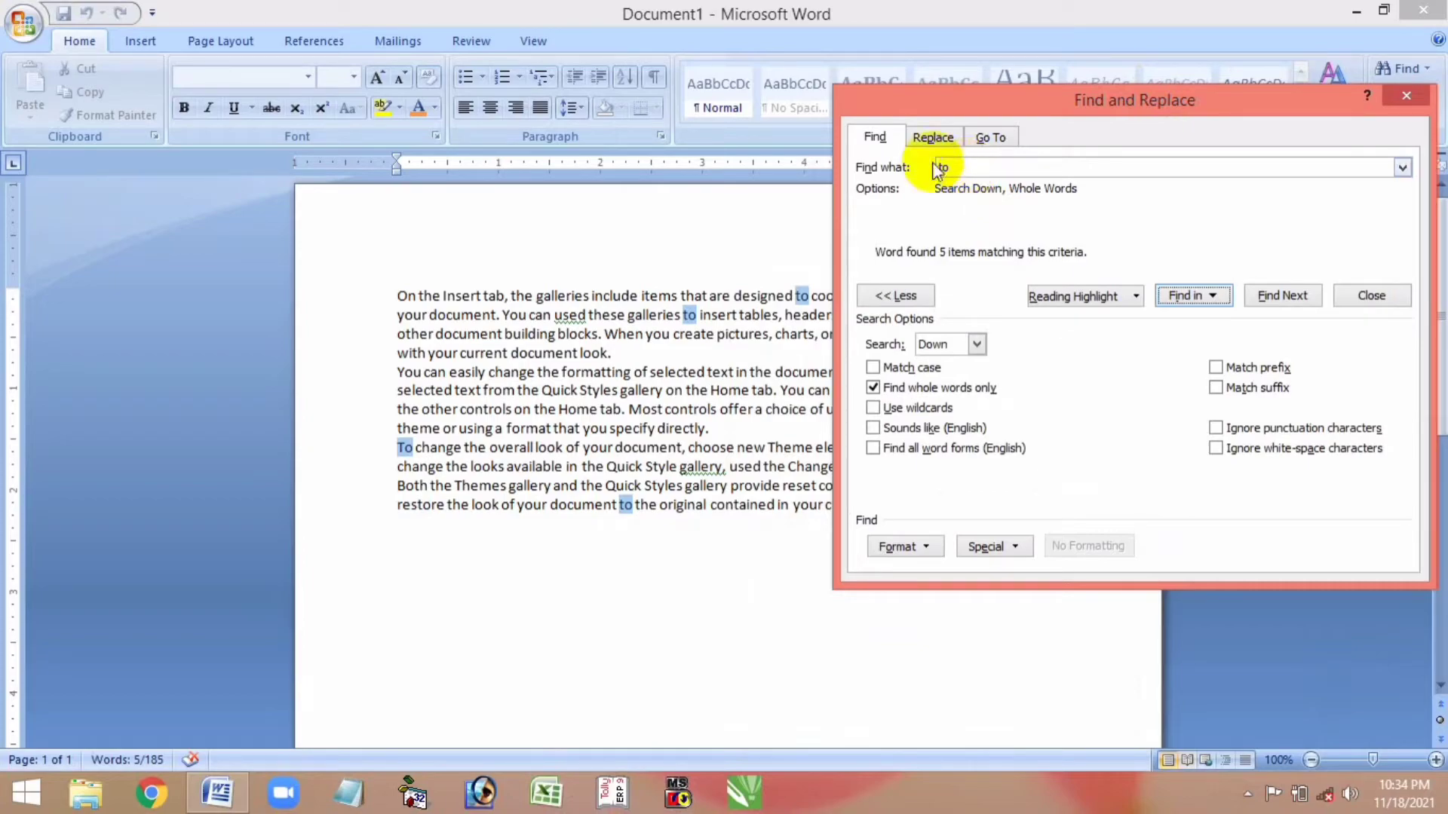
mouse_move(1049, 99)
left_mouse_down()
mouse_move(1043, 123)
mouse_move(1337, 264)
left_mouse_up()
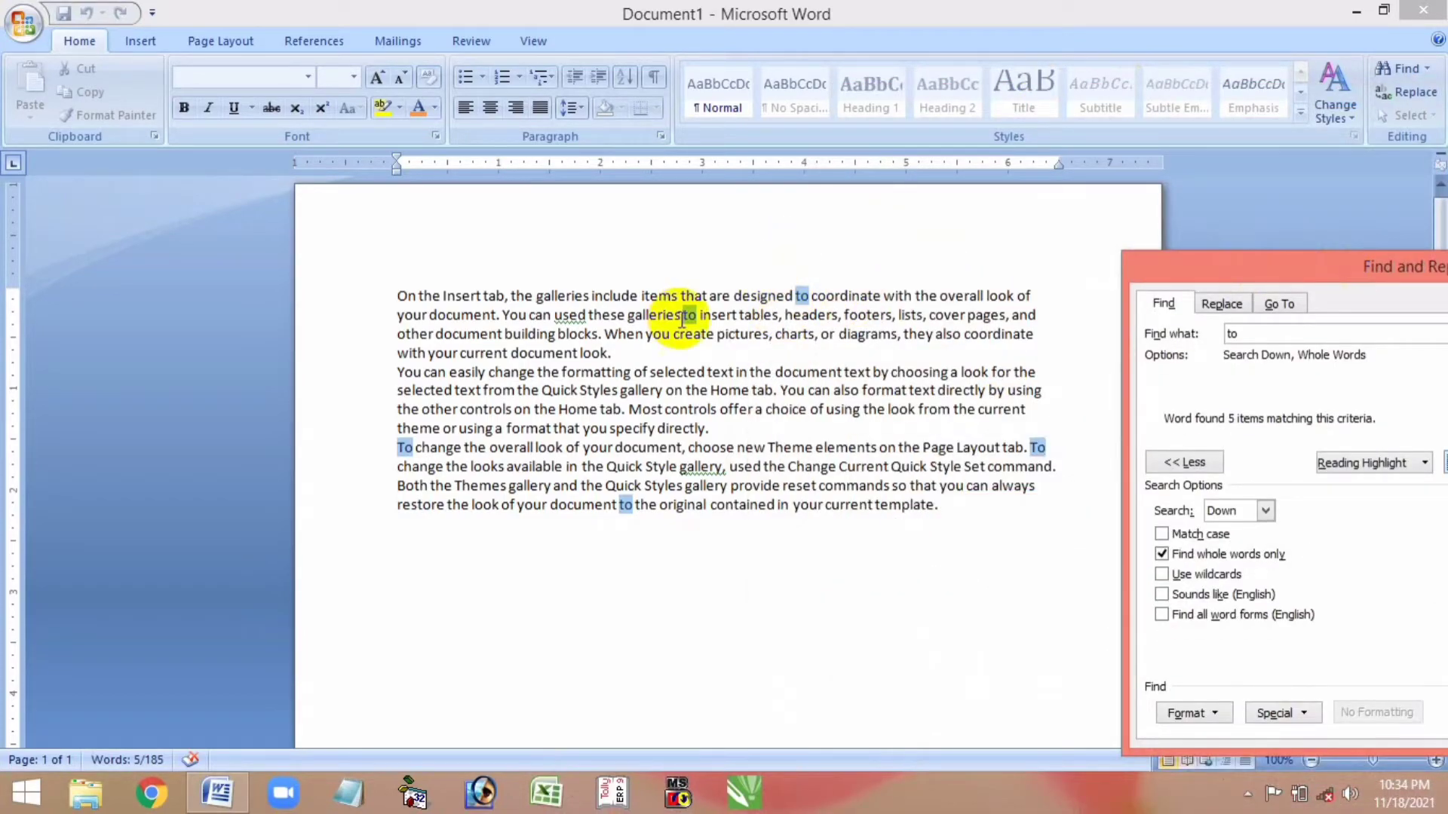
left_click_drag(1241, 261, 932, 185)
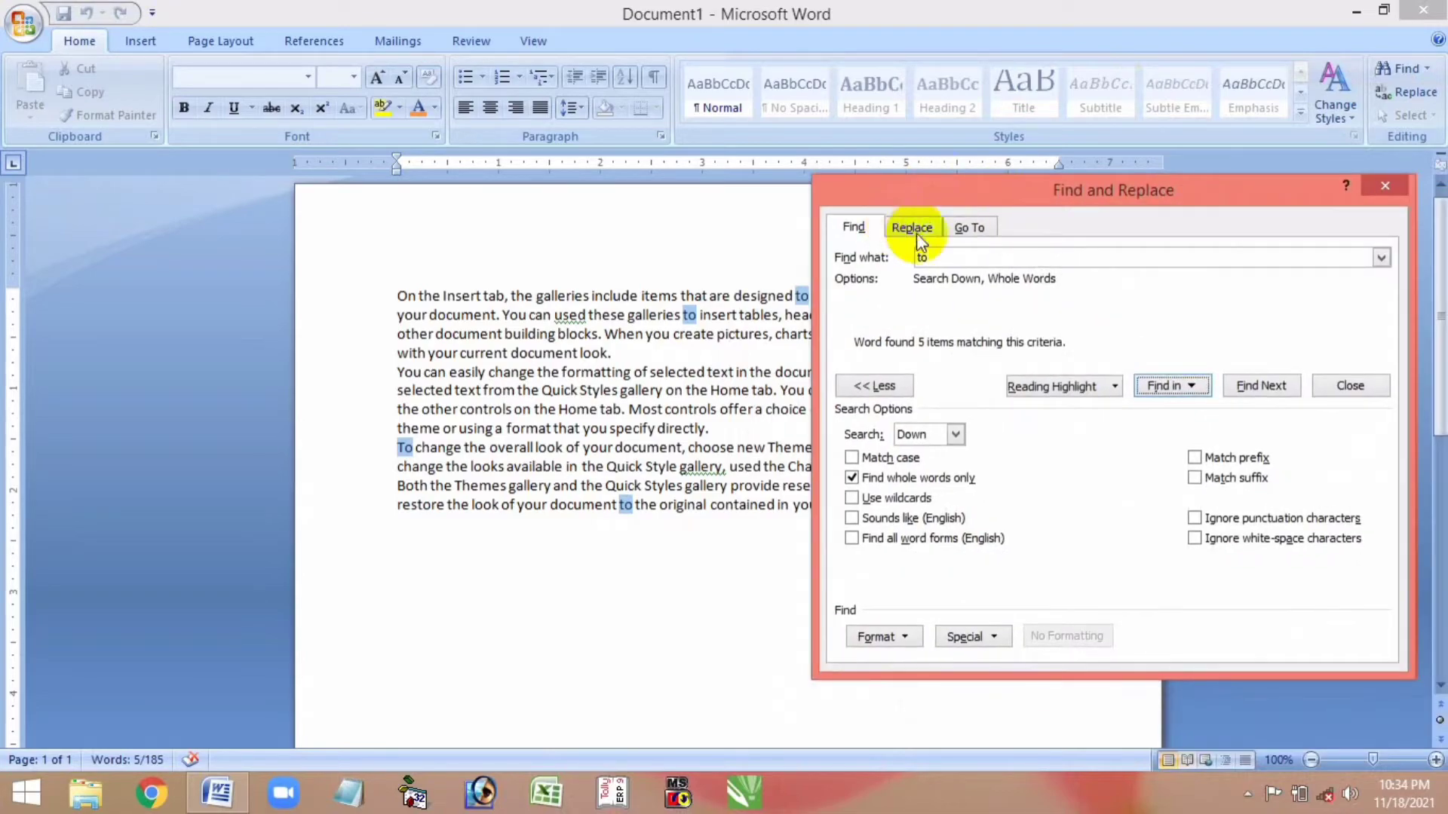
- Replace all five 'to' with 'on', confirm continuing, dismiss the message, and close the dialog
left_click(912, 227)
type("on")
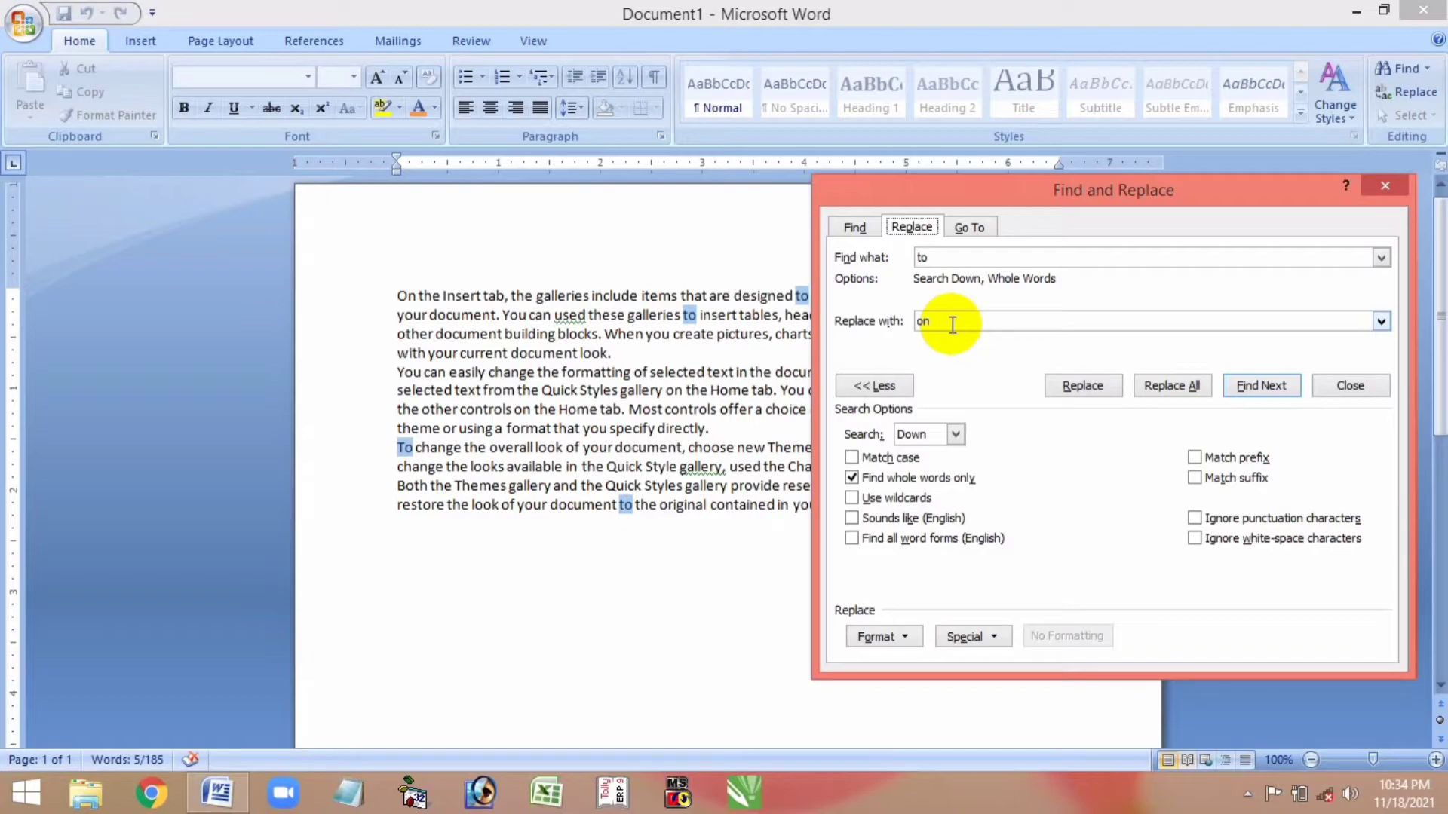
left_click(1173, 385)
left_click(703, 446)
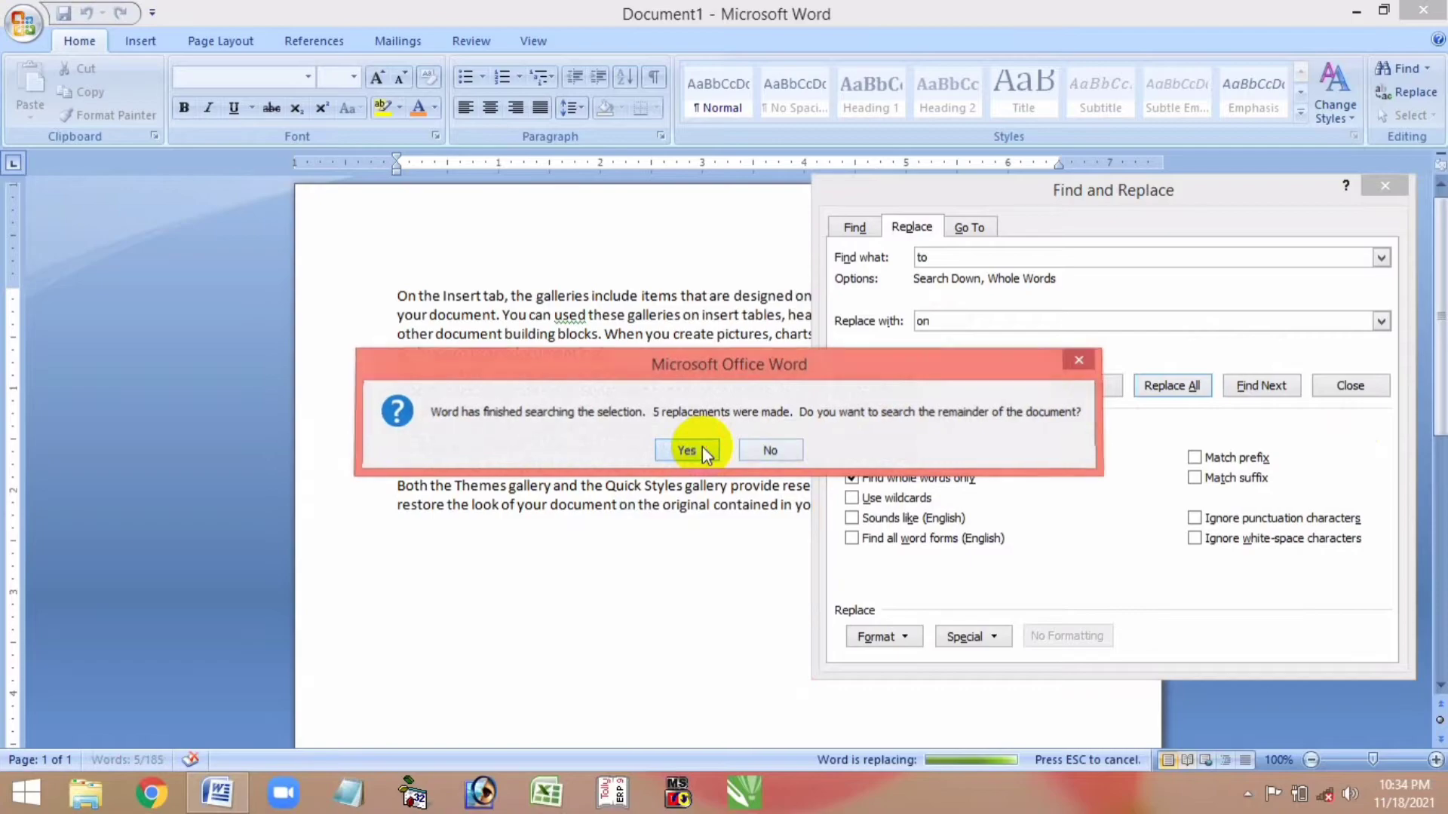
left_click(708, 447)
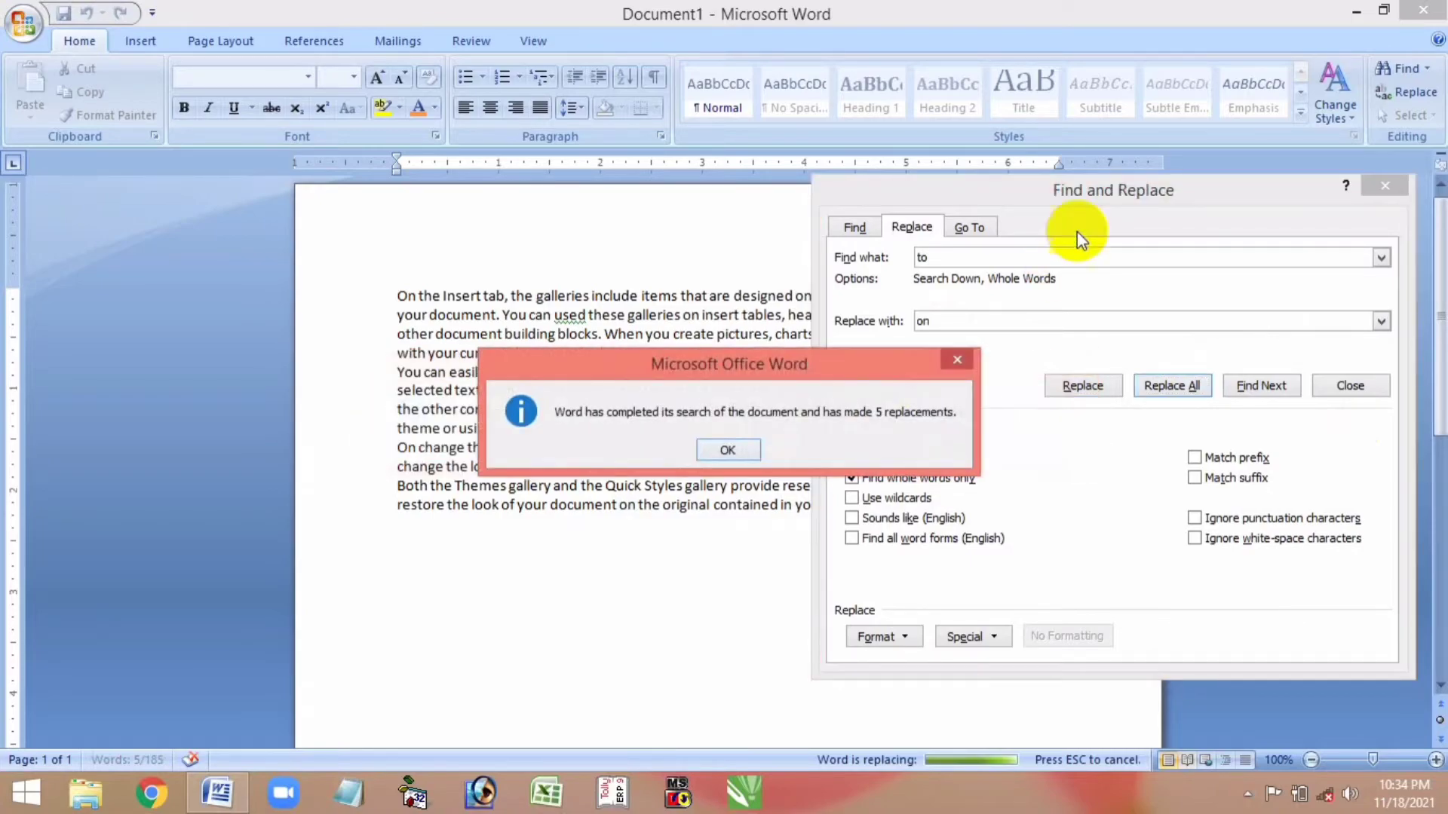
left_click(728, 449)
left_click_drag(1065, 188, 944, 614)
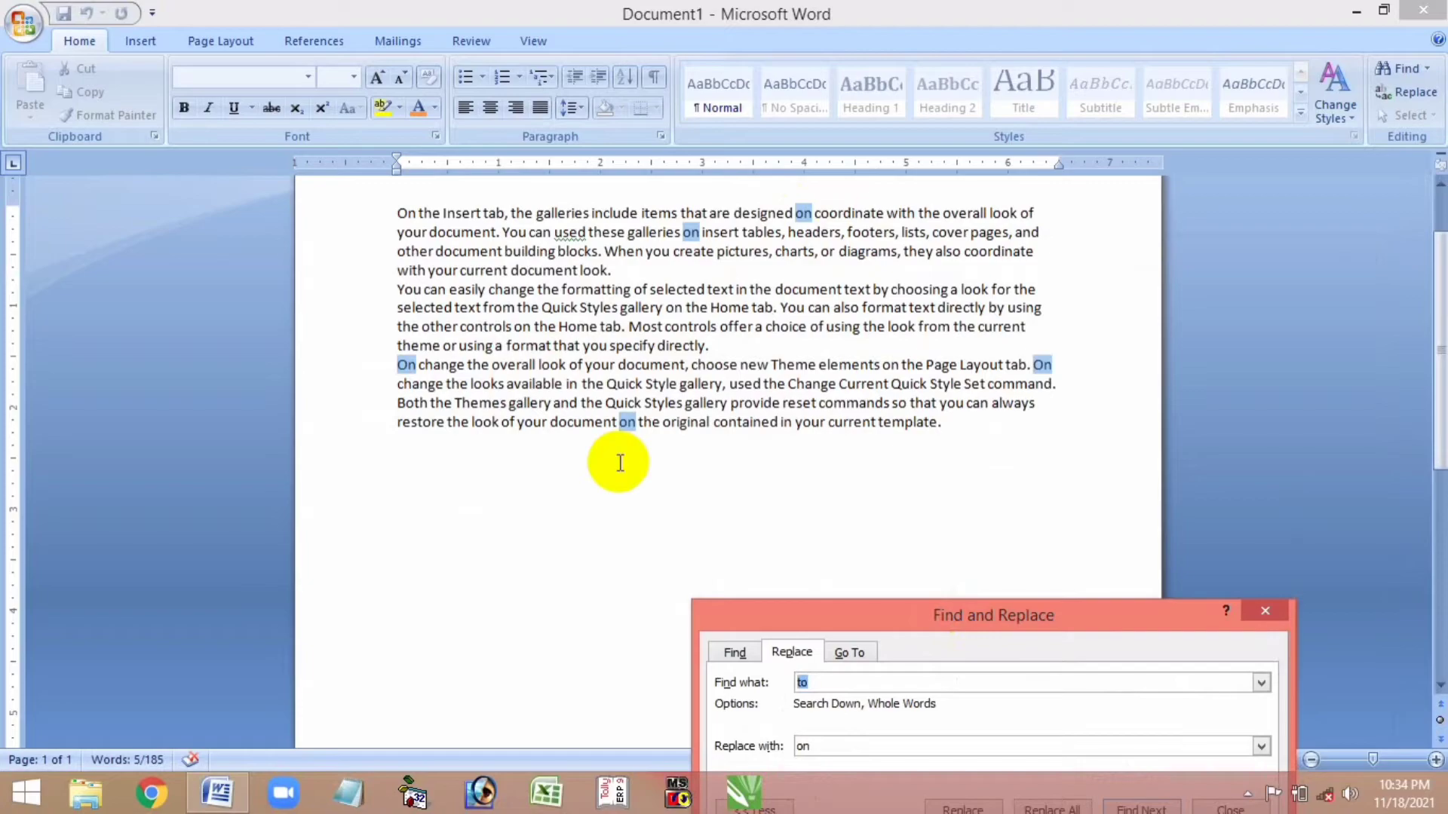
left_click(1245, 610)
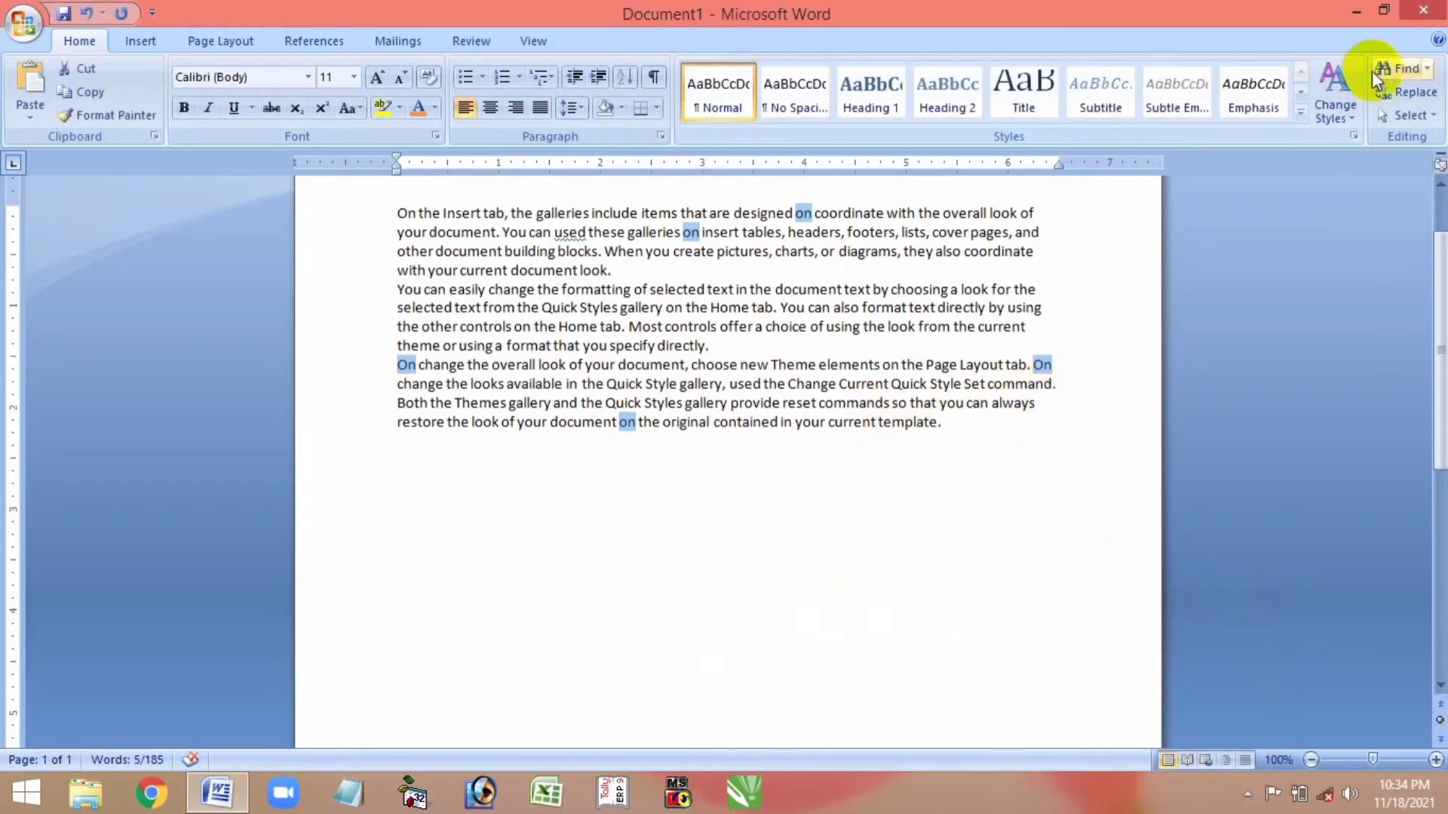
- Search the Main Document for whole-word 'you', selecting all 6 matches
left_click(1404, 69)
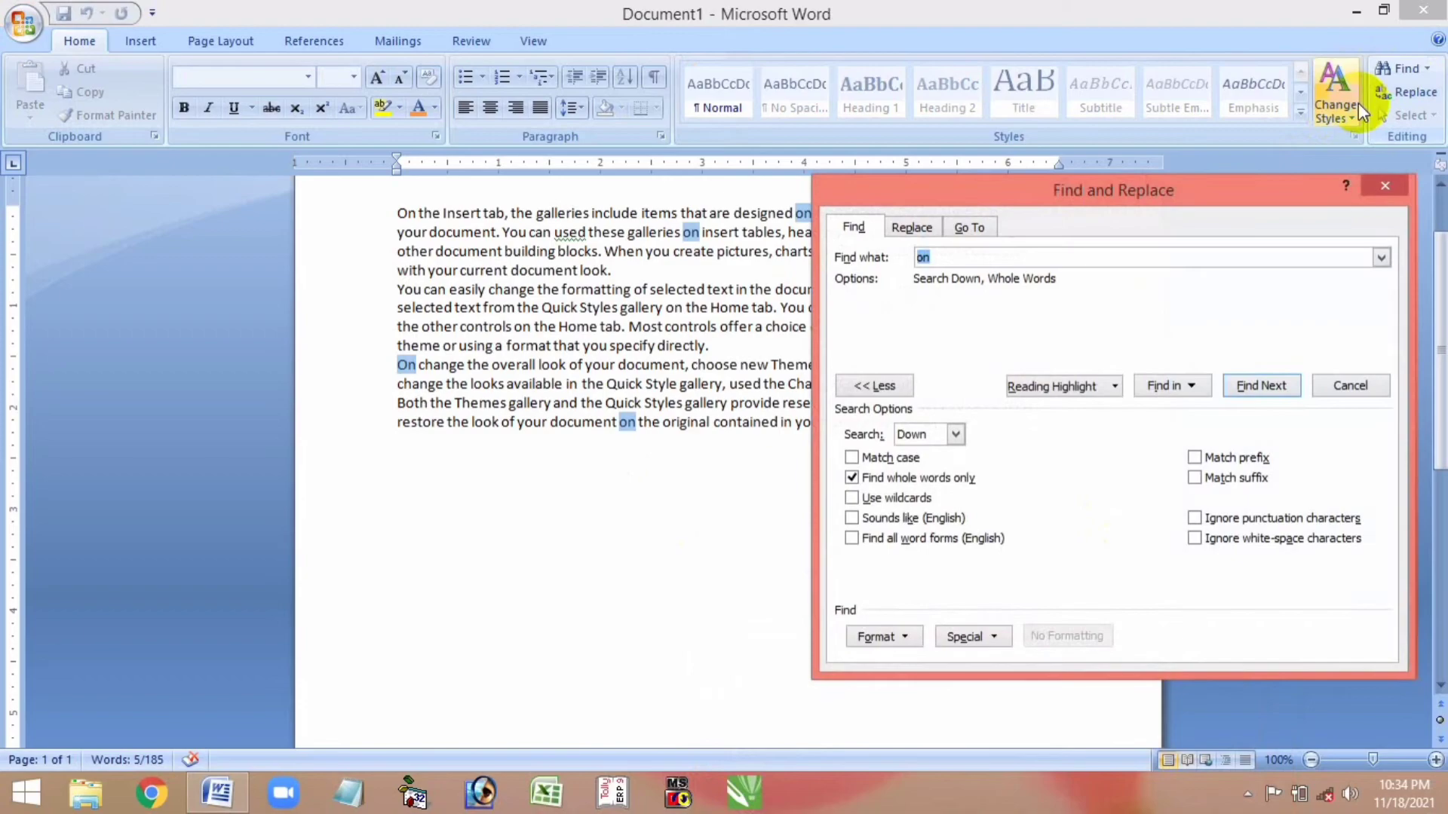
left_click(985, 253)
key("BackSpace")
key("BackSpace")
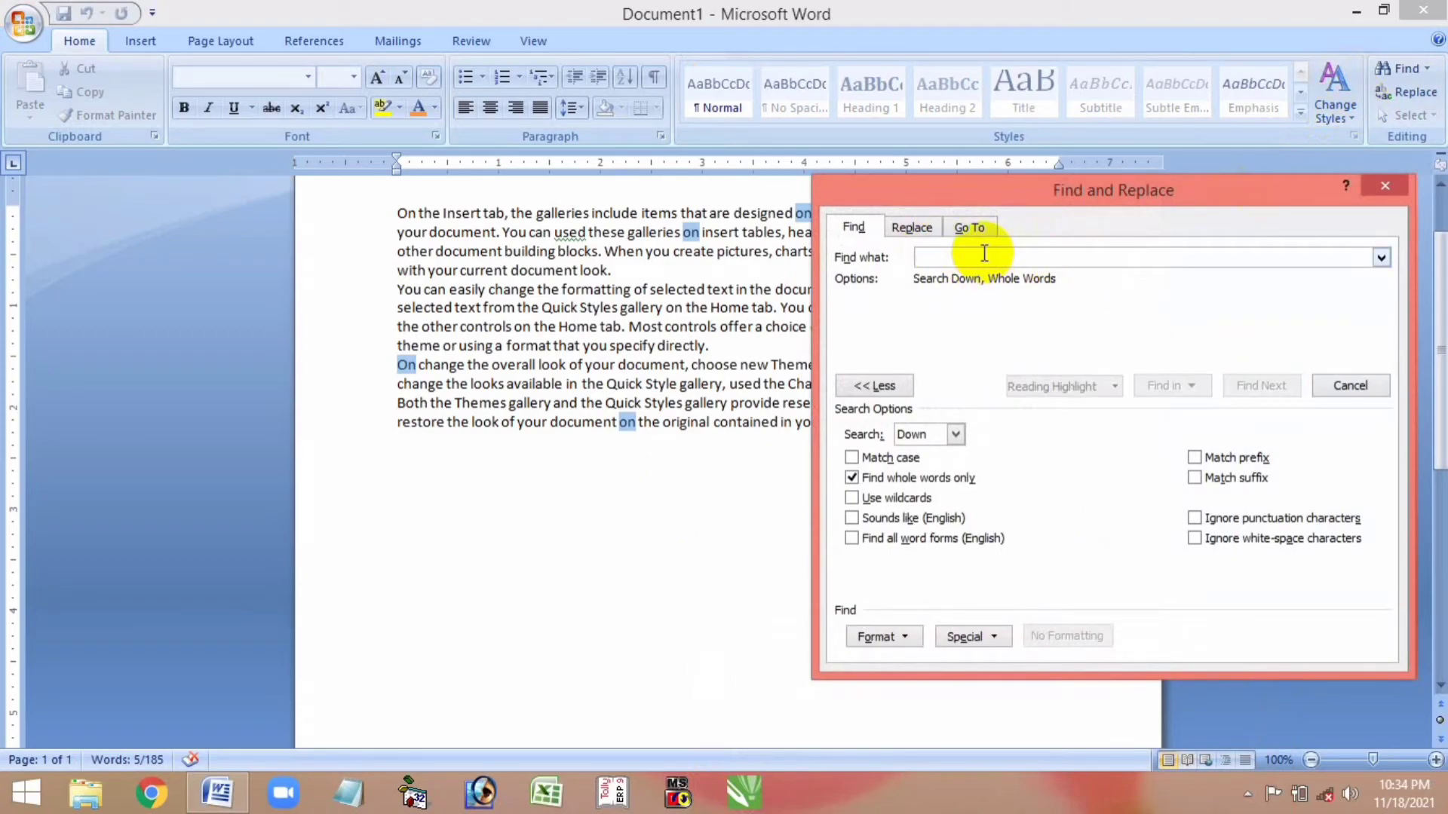
type("you")
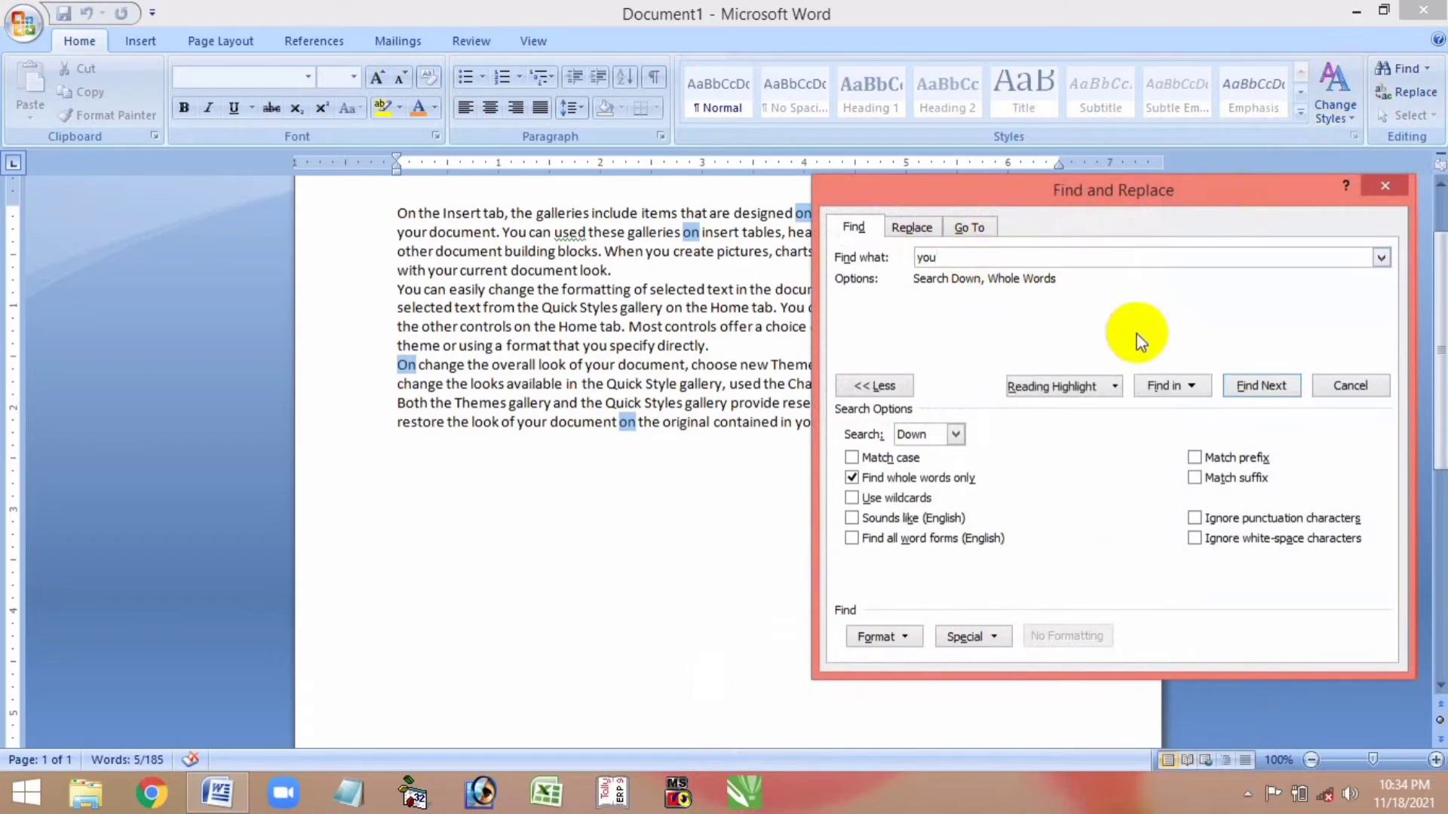
left_click(1171, 396)
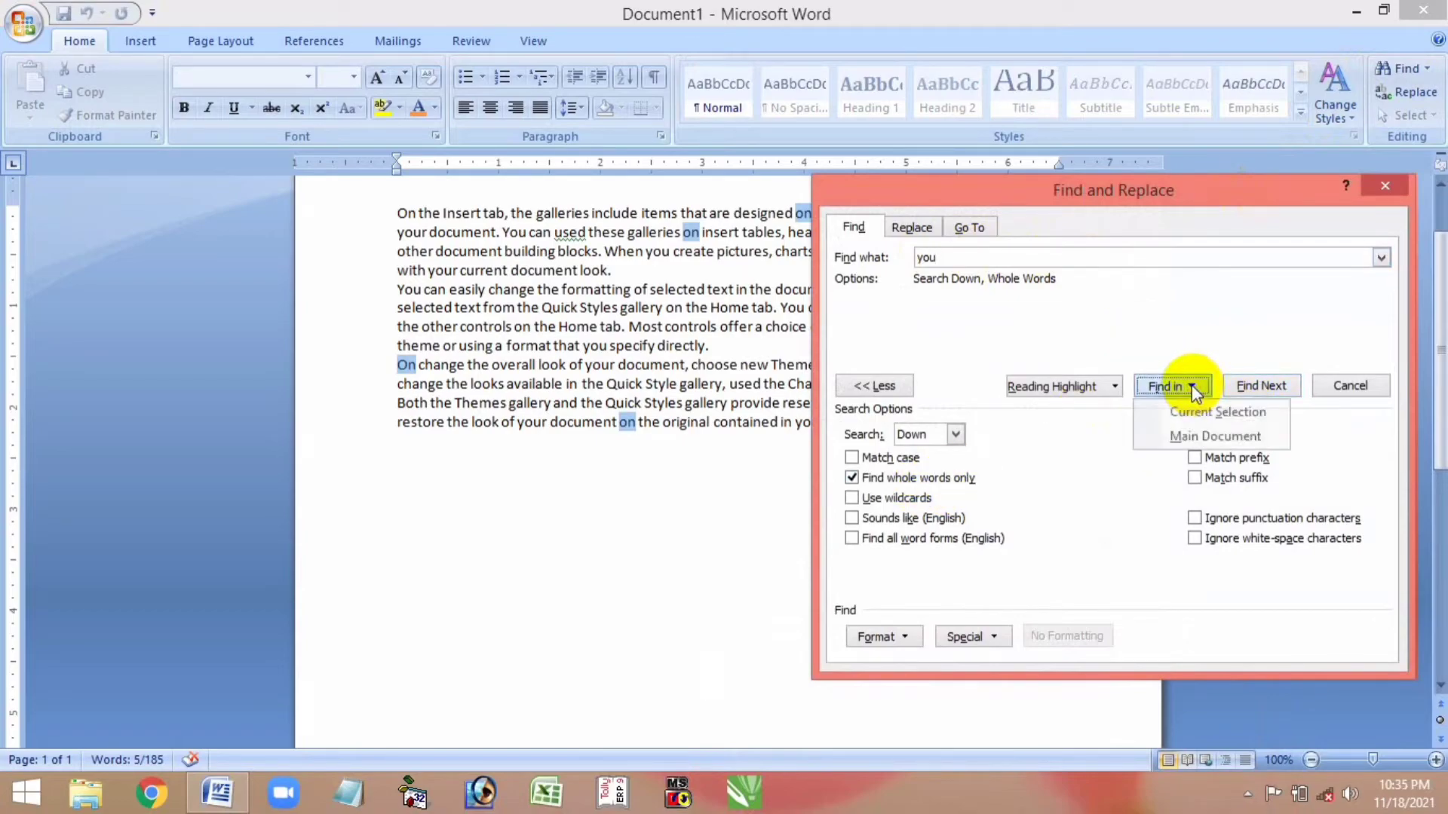
left_click(1162, 438)
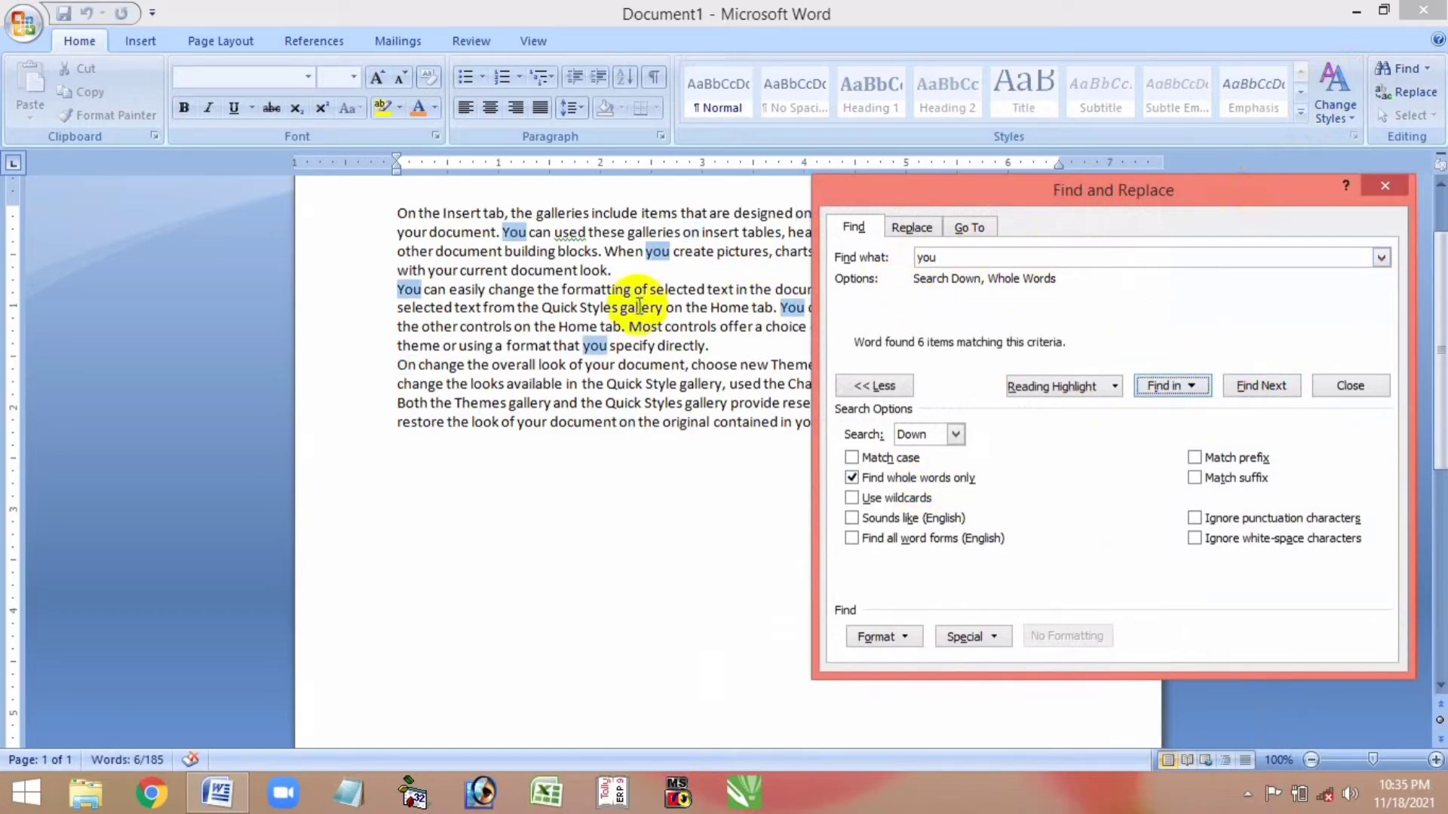
left_click_drag(1048, 199, 1031, 313)
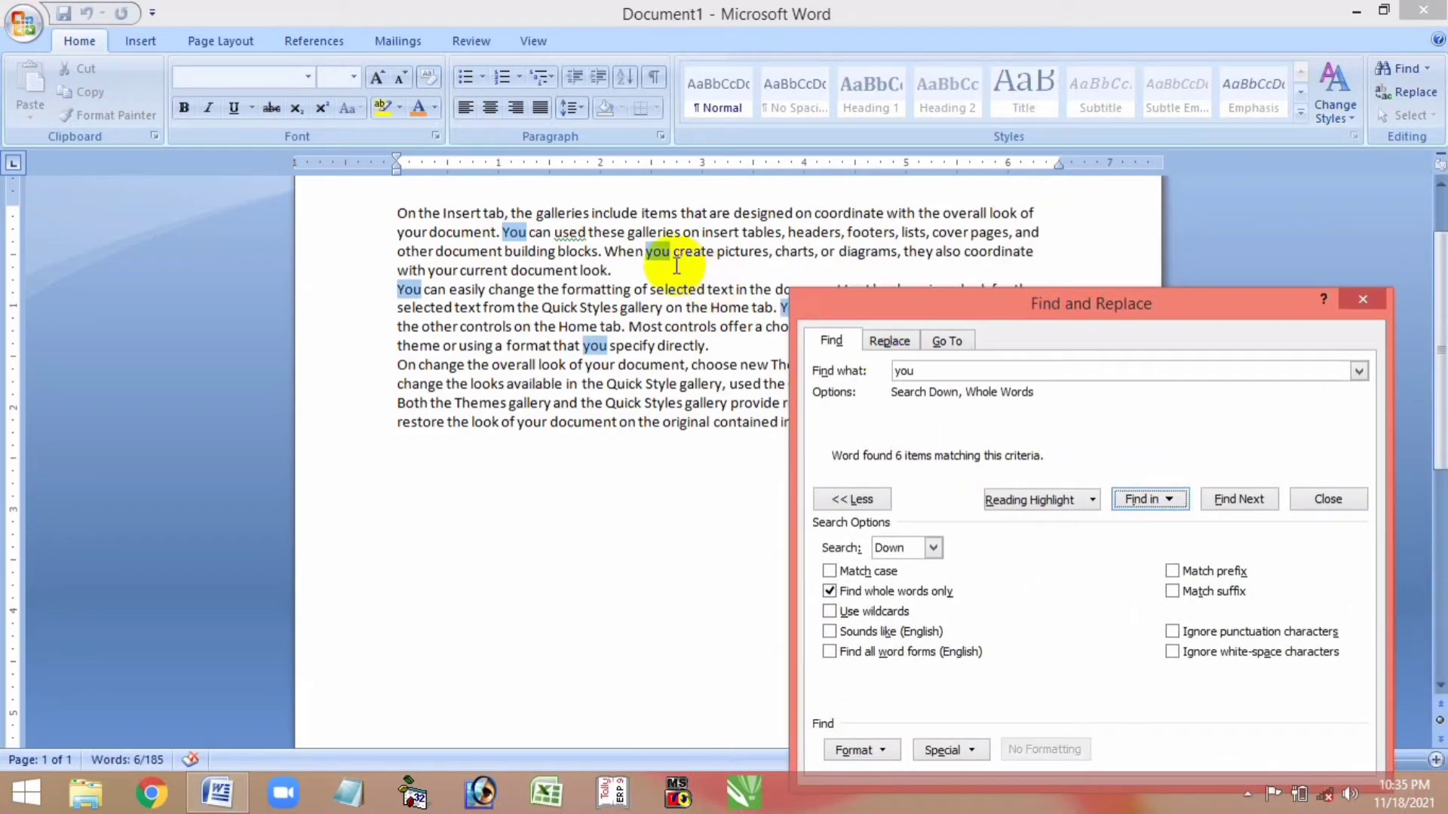
- Replace all six 'you' with 'i', confirm and dismiss the prompts, then close the dialog
left_click(892, 342)
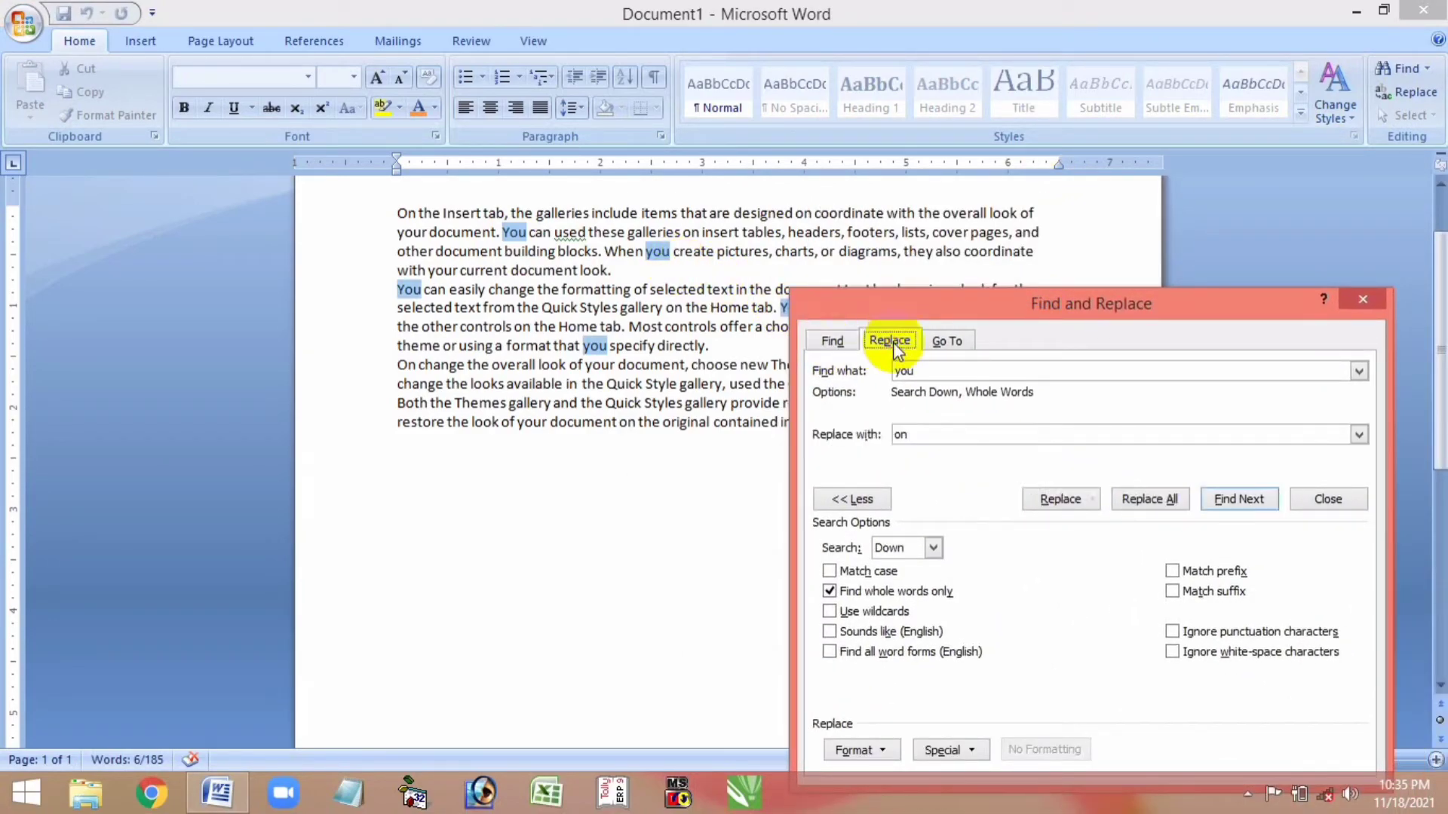
left_click(929, 436)
key("BackSpace")
key("BackSpace")
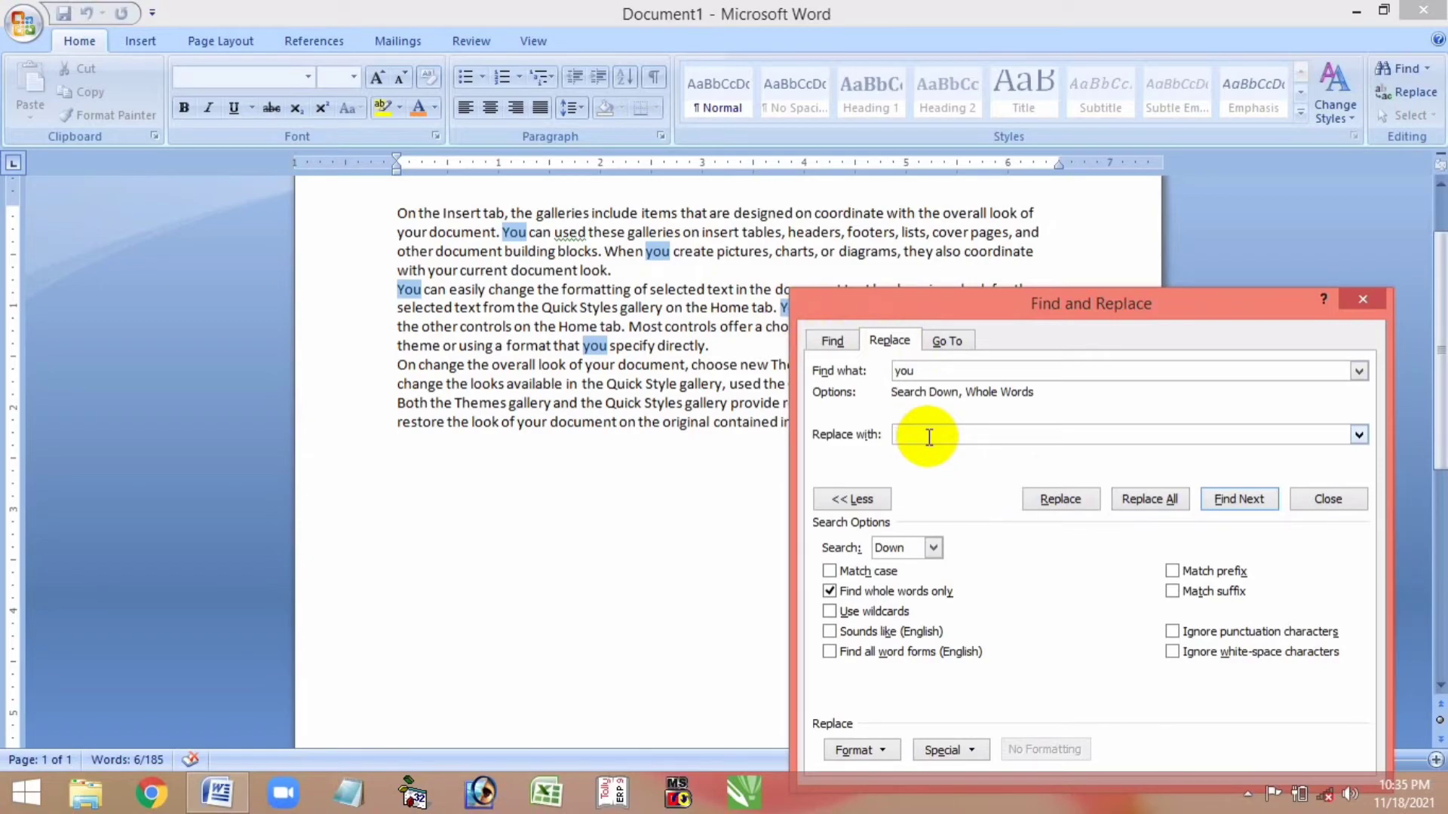
type("i")
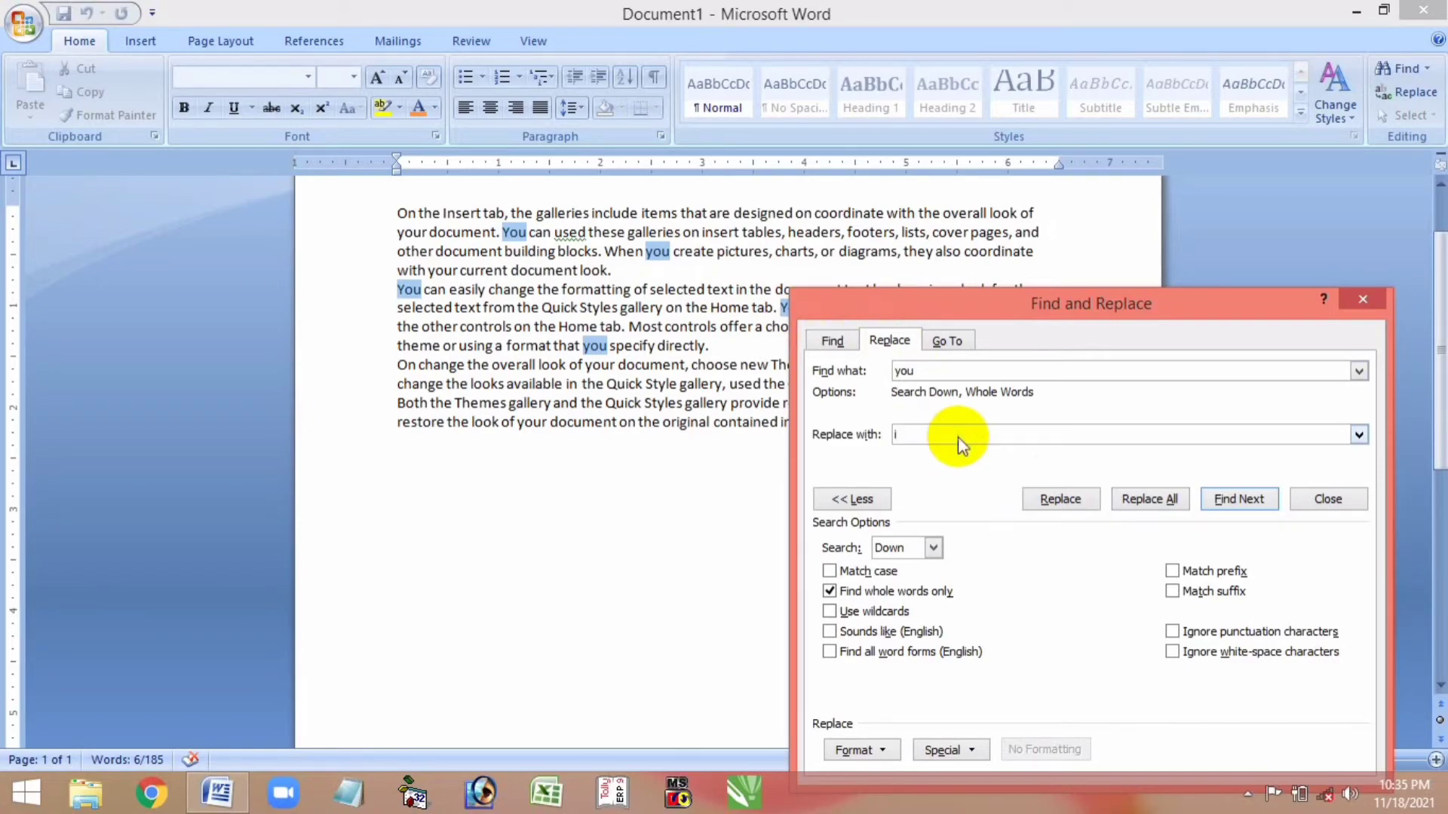
left_click(1158, 494)
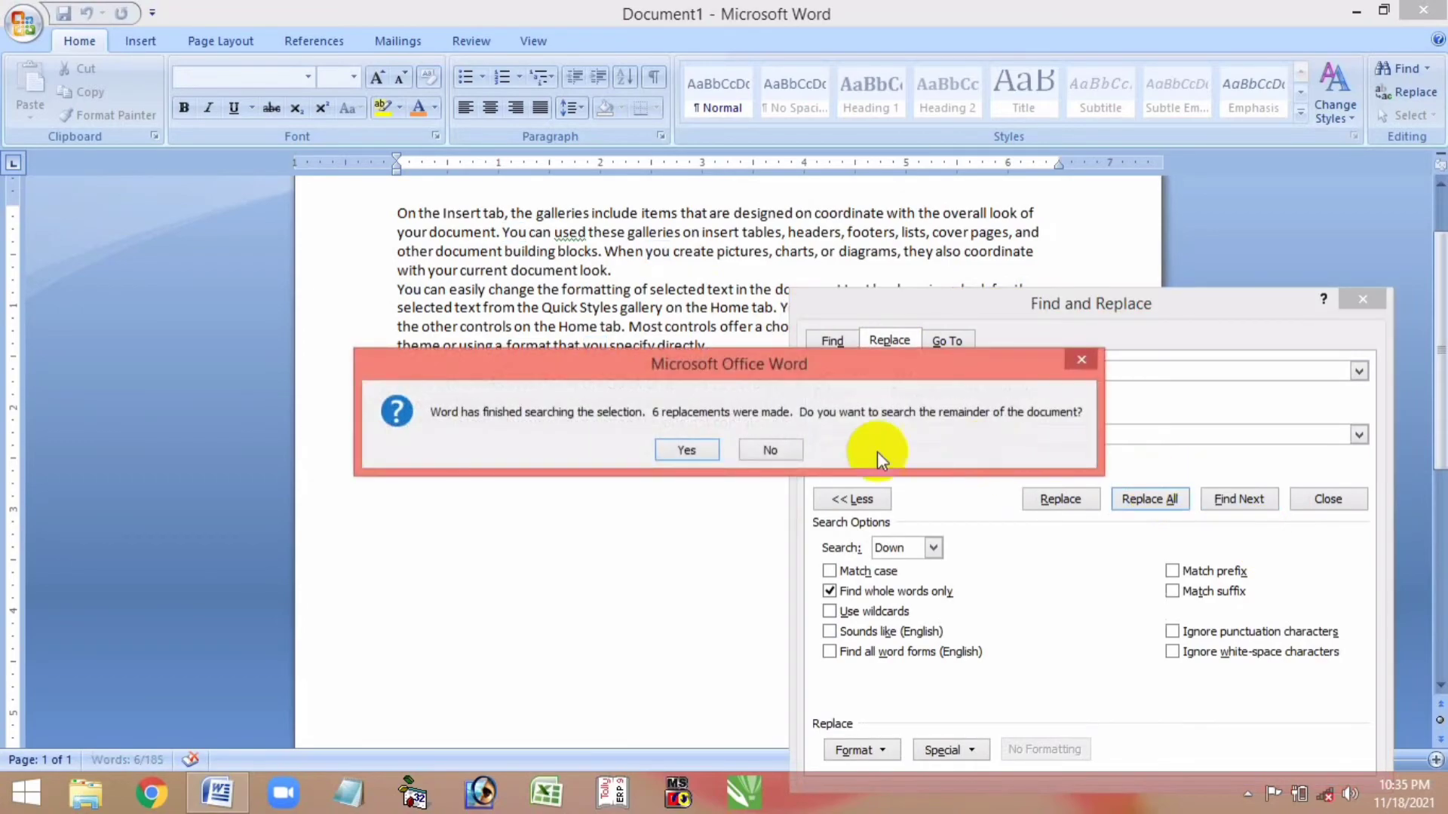
left_click(695, 448)
left_click(695, 448)
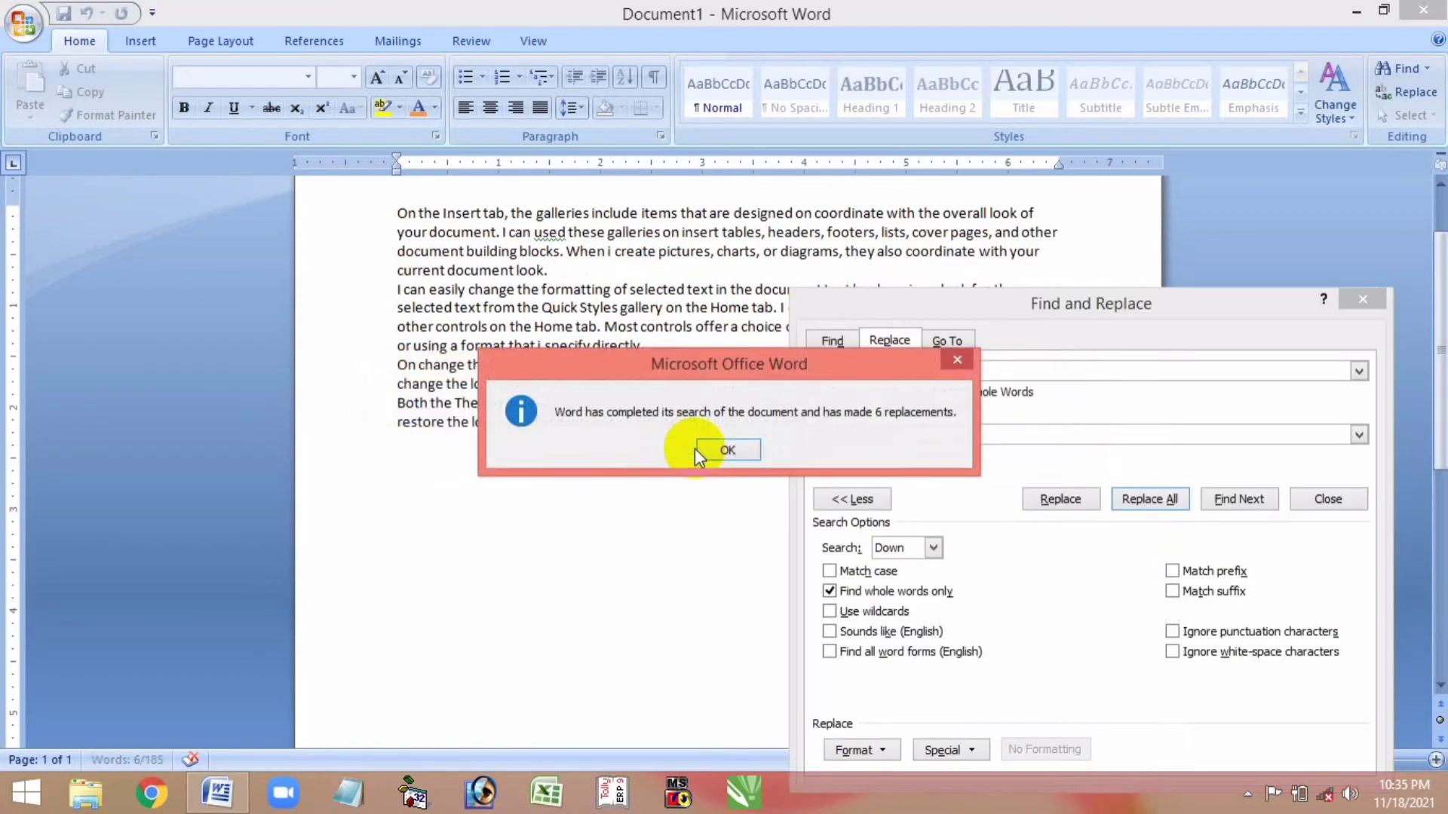
left_click(709, 449)
left_click_drag(1280, 297, 1035, 522)
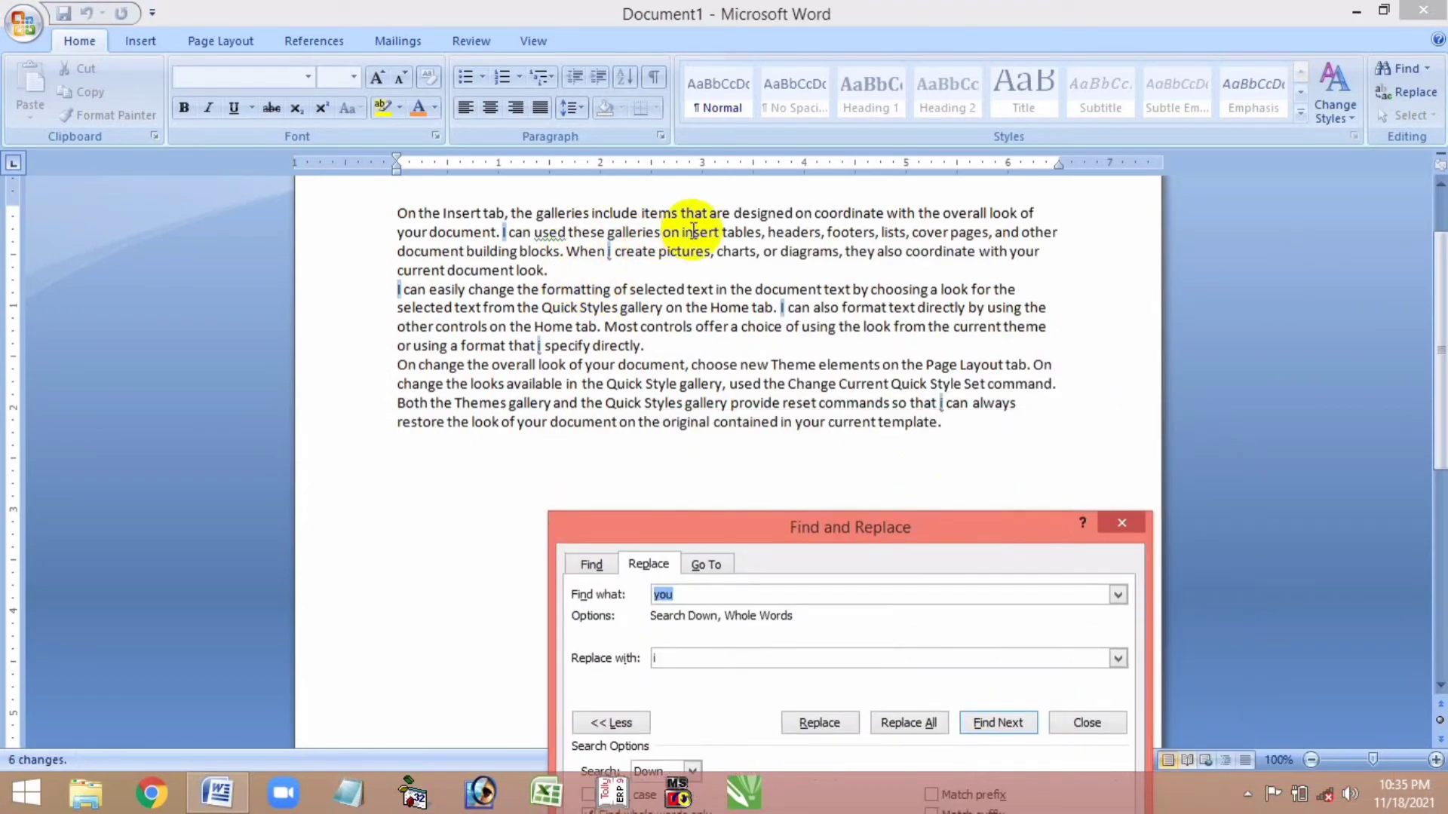
left_click_drag(815, 527, 923, 199)
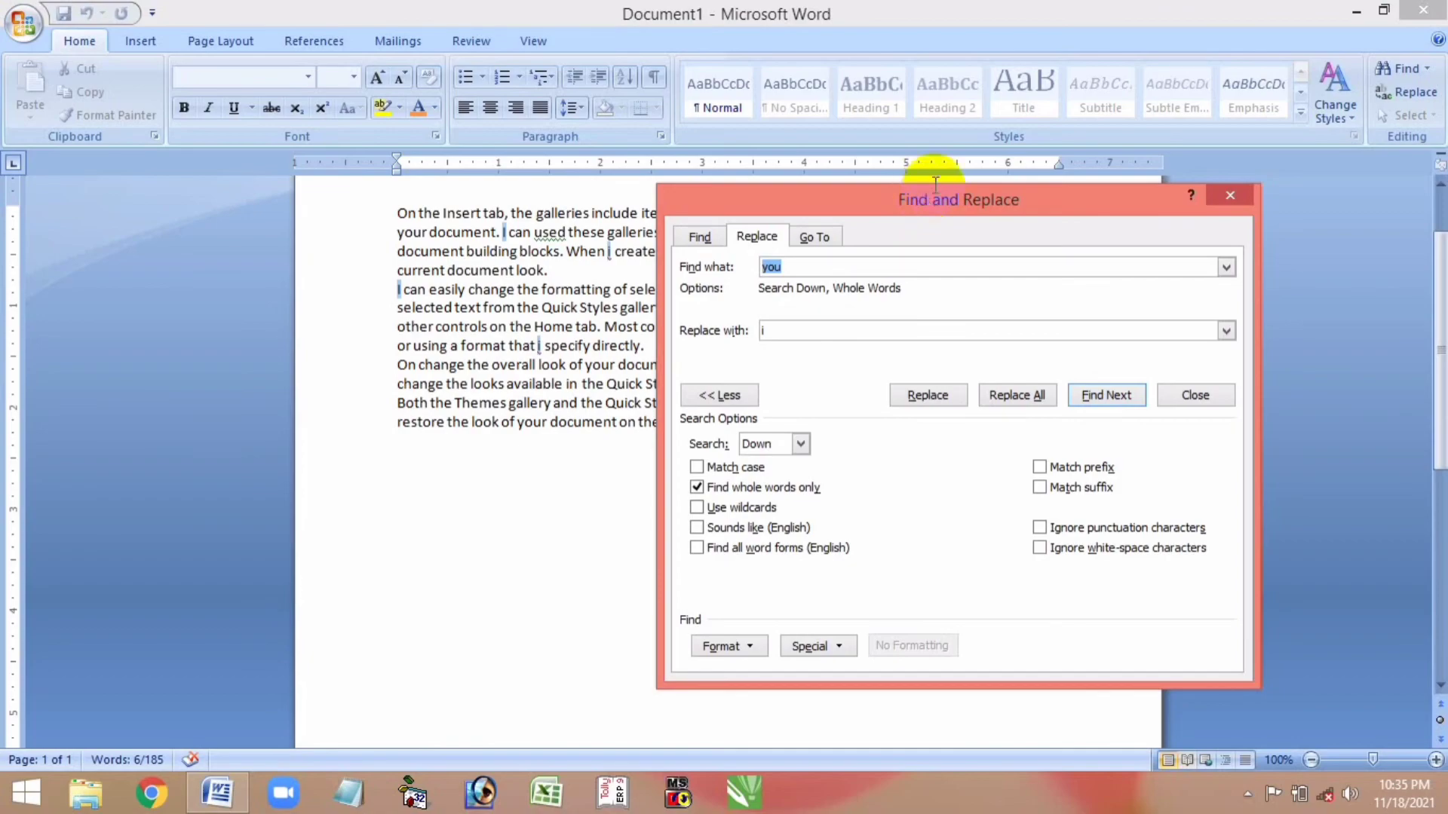
left_click(1230, 195)
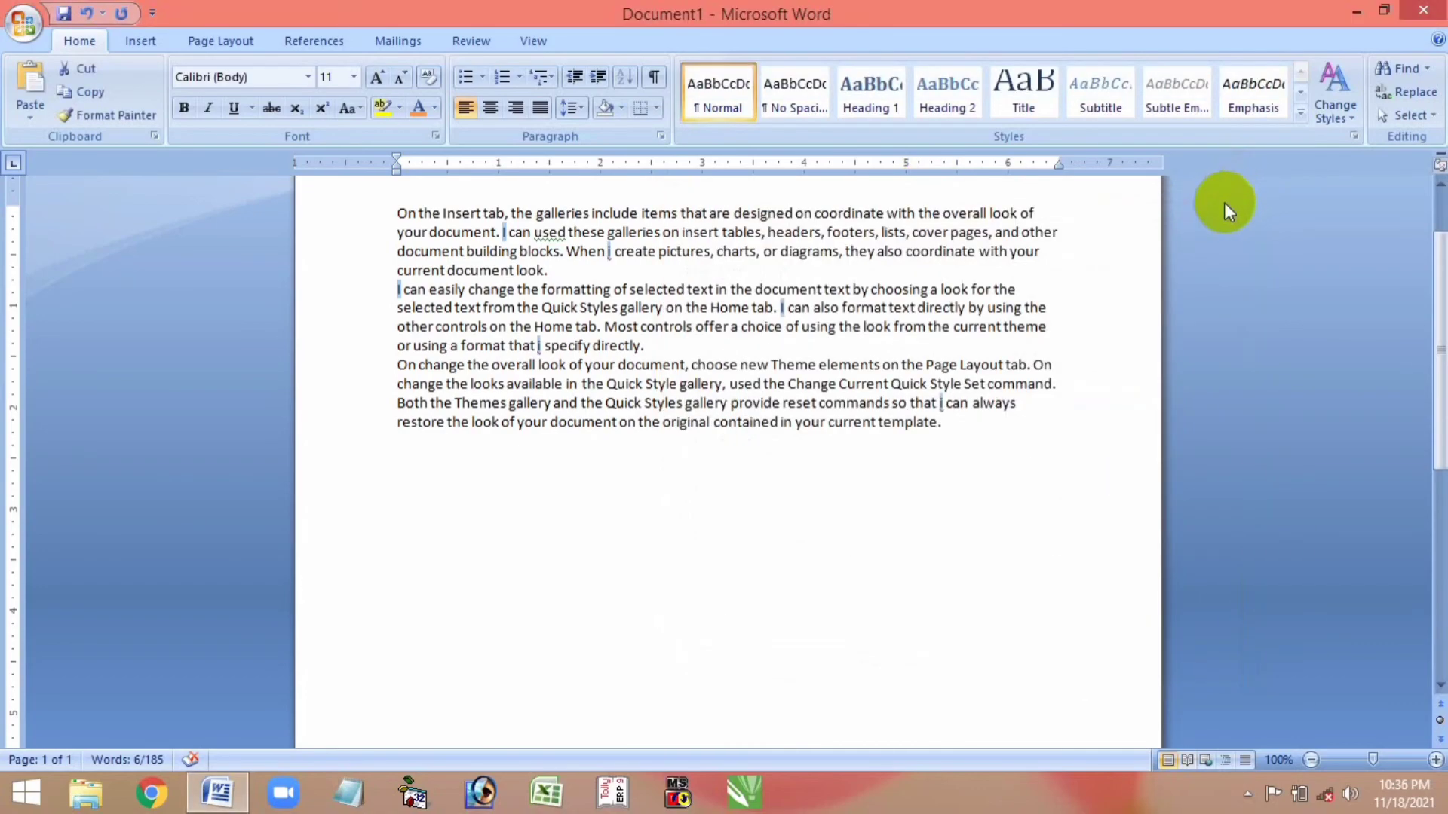